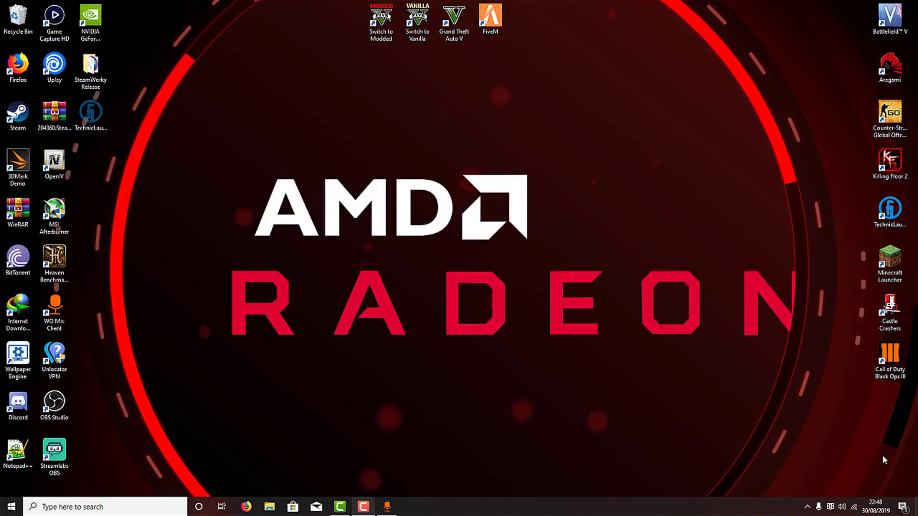
pyautogui.rightClick(830, 506)
pyautogui.click(845, 490)
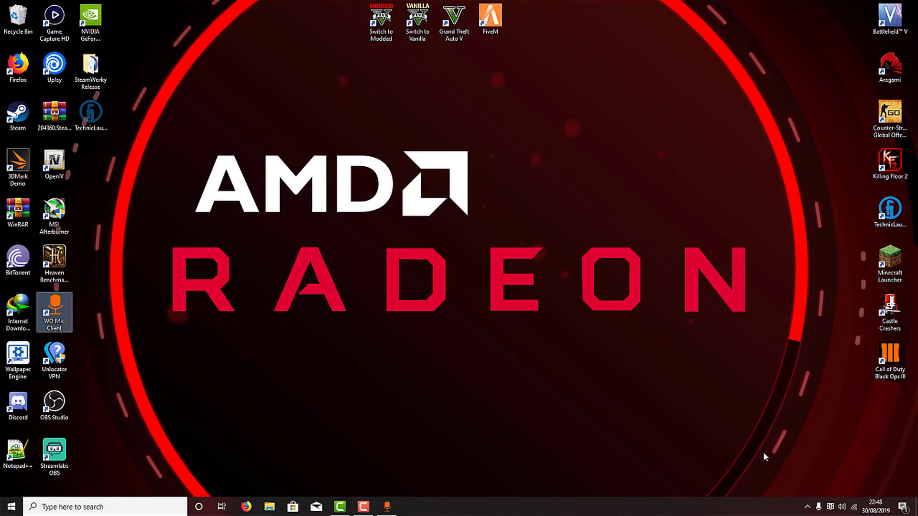
pyautogui.click(521, 447)
pyautogui.moveTo(551, 415); pyautogui.dragTo(784, 303)
pyautogui.moveTo(782, 338); pyautogui.dragTo(157, 158)
# - Open NVIDIA GeForce NOW, launch Steam from the account options, and minimize the launcher window
pyautogui.doubleClick(90, 18)
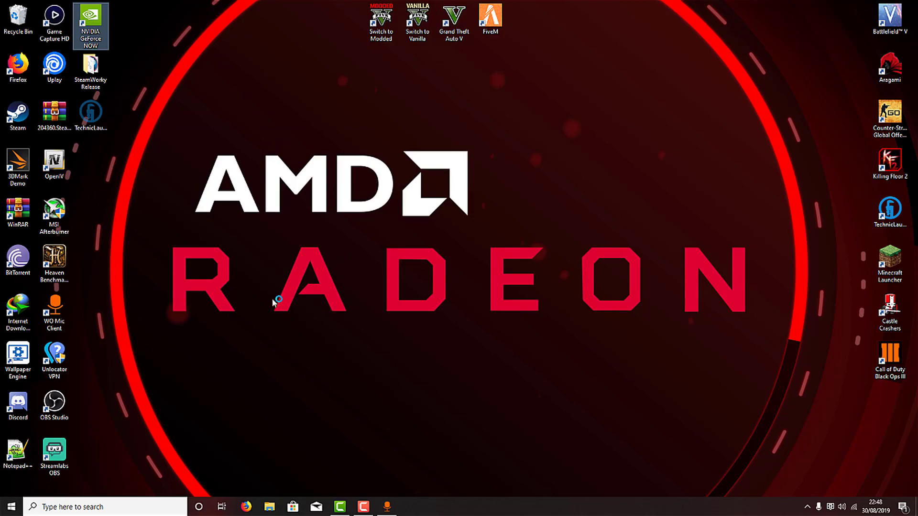
pyautogui.click(261, 309)
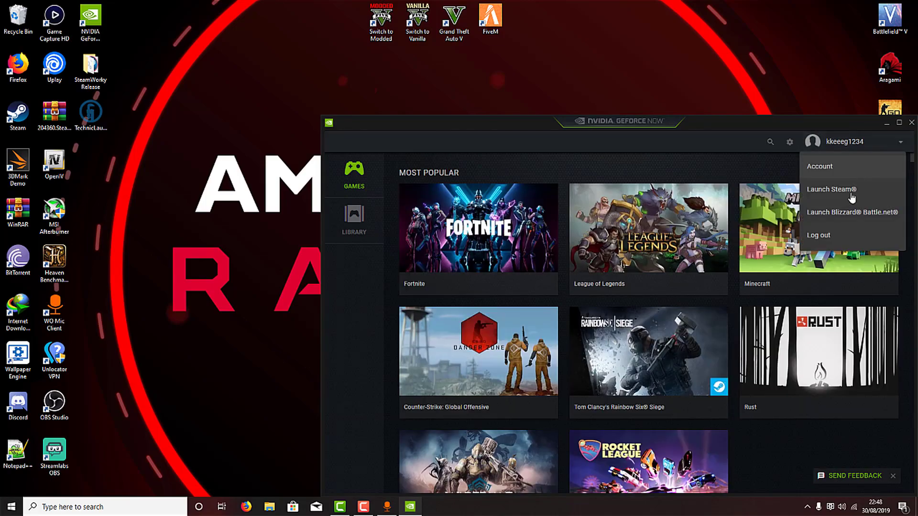
pyautogui.click(887, 124)
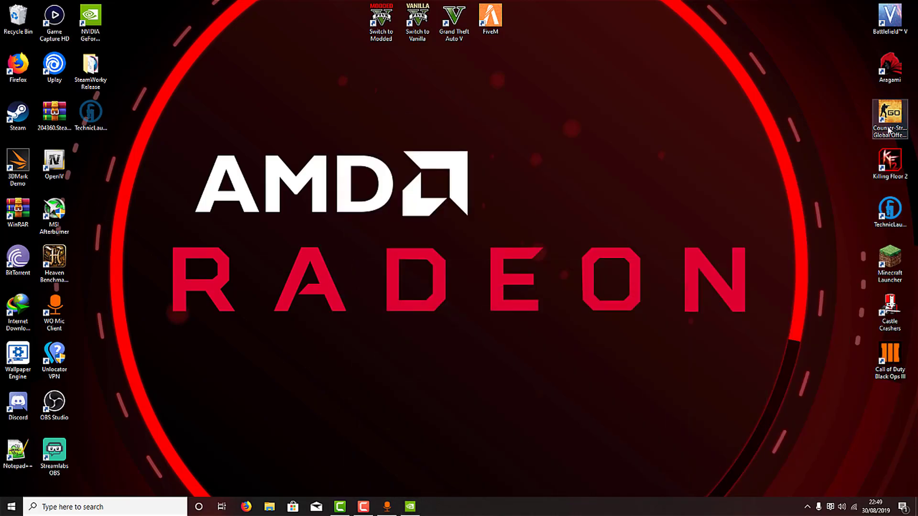
pyautogui.moveTo(192, 151); pyautogui.dragTo(204, 173)
pyautogui.moveTo(141, 149); pyautogui.dragTo(702, 309)
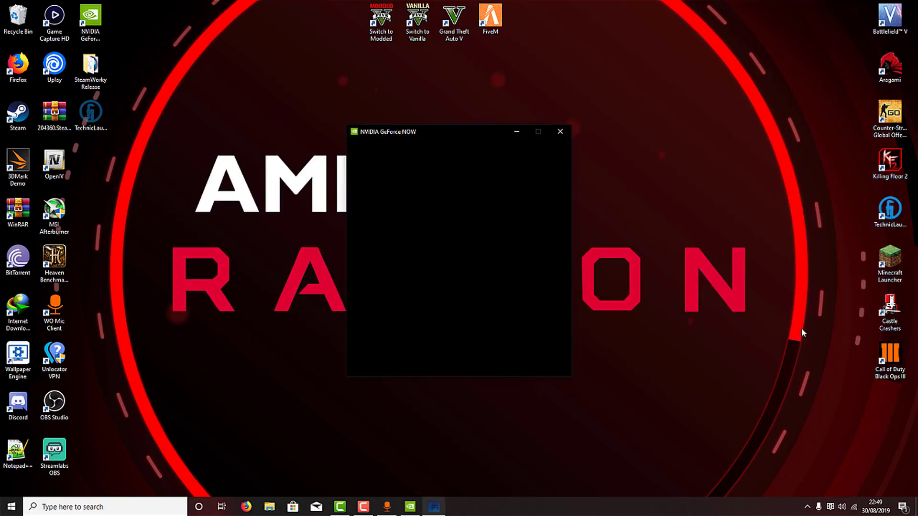
pyautogui.moveTo(758, 332); pyautogui.dragTo(110, 136)
pyautogui.moveTo(184, 126); pyautogui.dragTo(316, 315)
pyautogui.moveTo(136, 144)
pyautogui.mouseDown()
pyautogui.moveTo(245, 246)
pyautogui.moveTo(868, 443)
pyautogui.moveTo(770, 357)
pyautogui.moveTo(720, 334)
pyautogui.moveTo(748, 333)
pyautogui.moveTo(747, 308)
pyautogui.moveTo(782, 347)
pyautogui.moveTo(787, 334)
pyautogui.moveTo(486, 163)
pyautogui.moveTo(160, 145)
pyautogui.moveTo(132, 115)
pyautogui.moveTo(122, 61)
pyautogui.moveTo(496, 294)
pyautogui.moveTo(767, 340)
pyautogui.moveTo(760, 311)
pyautogui.moveTo(751, 317)
pyautogui.moveTo(325, 200)
pyautogui.moveTo(225, 209)
pyautogui.moveTo(177, 169)
pyautogui.moveTo(149, 164)
pyautogui.moveTo(163, 151)
pyautogui.moveTo(151, 147)
pyautogui.mouseUp()
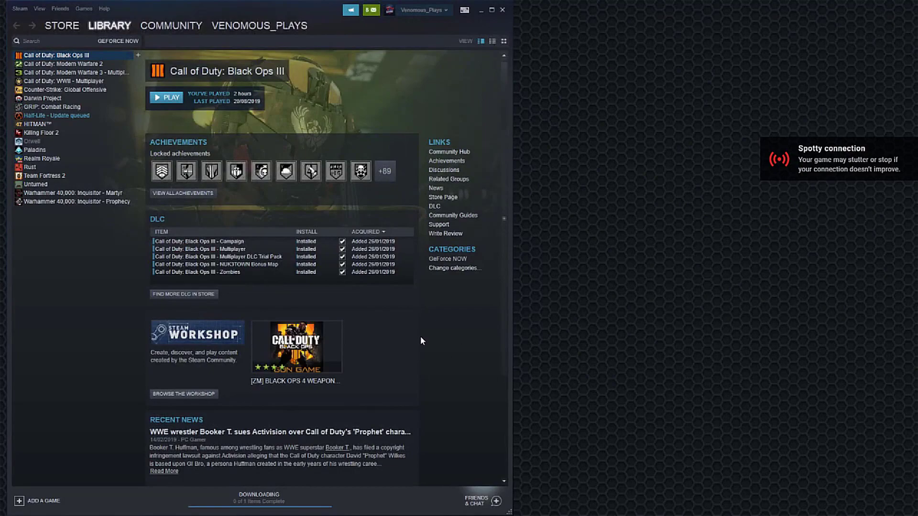
# - Switch the Steam library filter from GeForce NOW to all games and select the File Manager (Run Unturned) shortcut
pyautogui.click(118, 41)
pyautogui.click(119, 56)
pyautogui.click(80, 277)
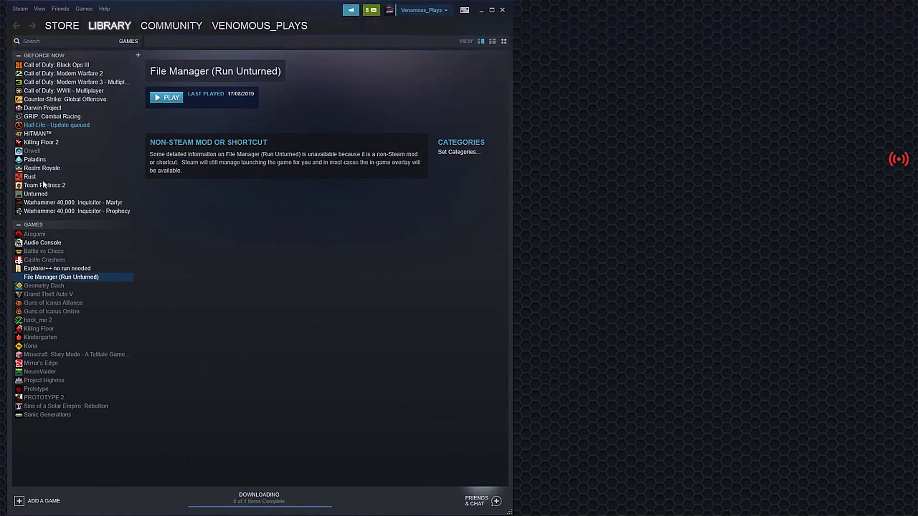
# - Launch Unturned from the library with the Play Unturned option
pyautogui.click(48, 195)
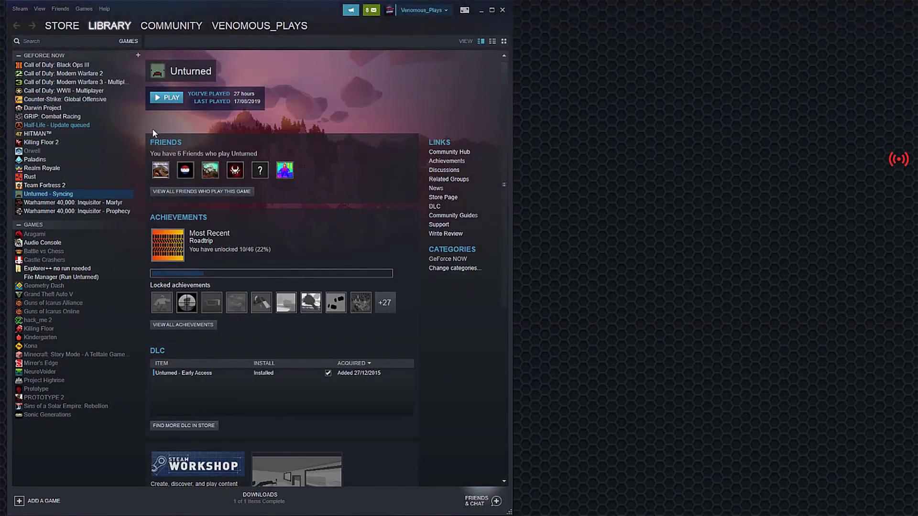
pyautogui.click(160, 98)
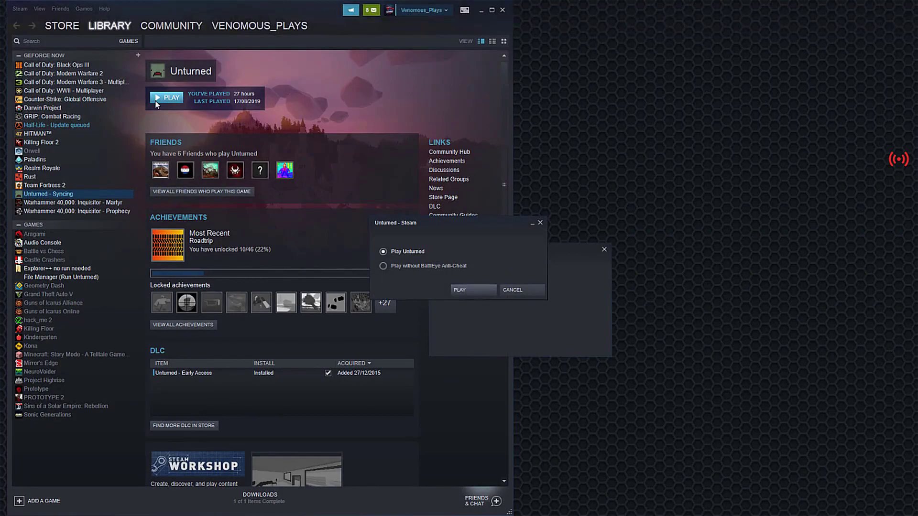
pyautogui.click(471, 298)
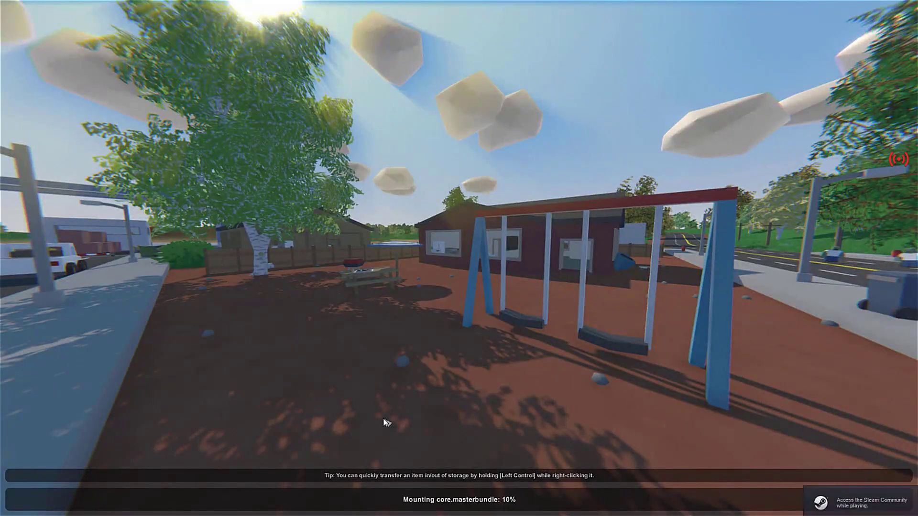
# - Force quit Unturned from the Steam overlay and confirm closing the application
pyautogui.hotkey('shift', 'Tab')
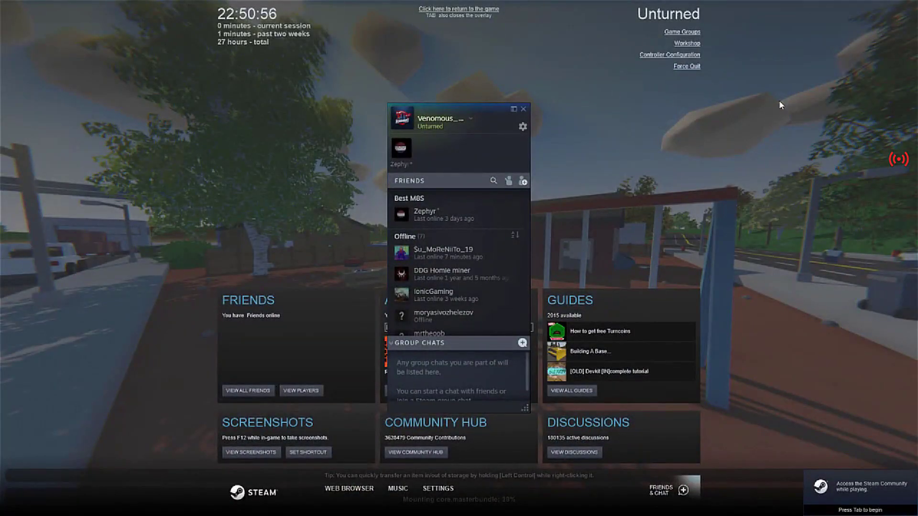
pyautogui.click(688, 66)
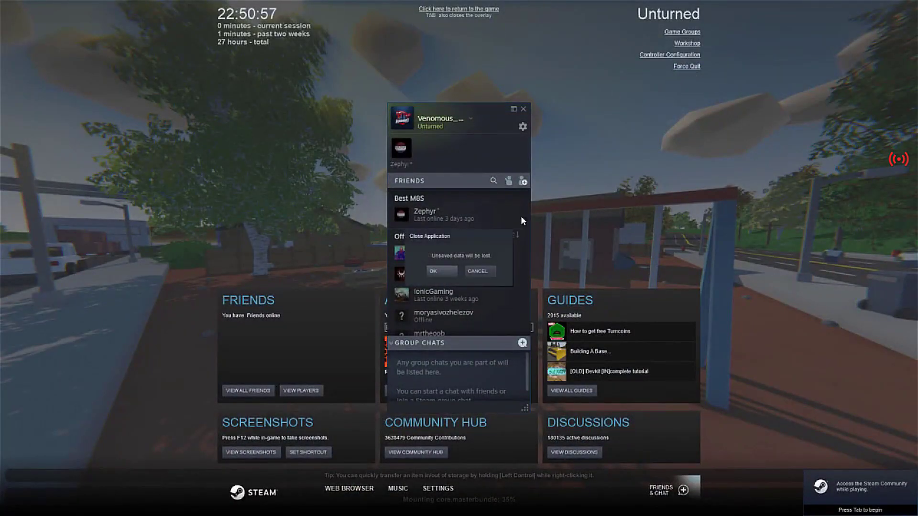
pyautogui.click(433, 271)
pyautogui.click(684, 67)
pyautogui.click(436, 271)
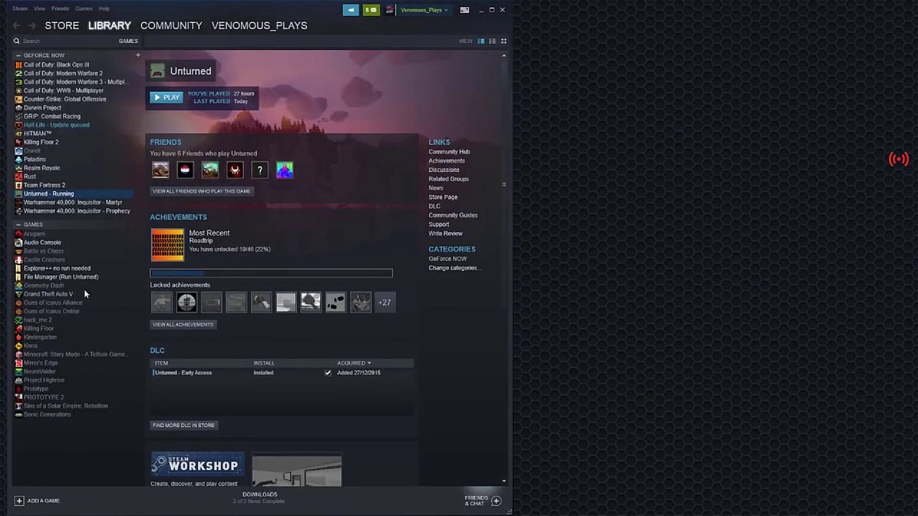
# - Launch the File Manager (Run Unturned) shortcut from the Steam library
pyautogui.click(62, 269)
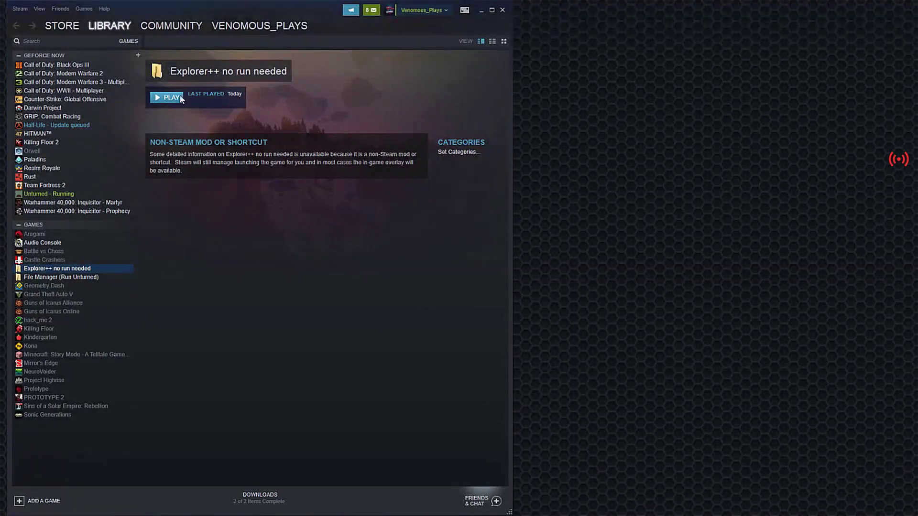
pyautogui.click(57, 284)
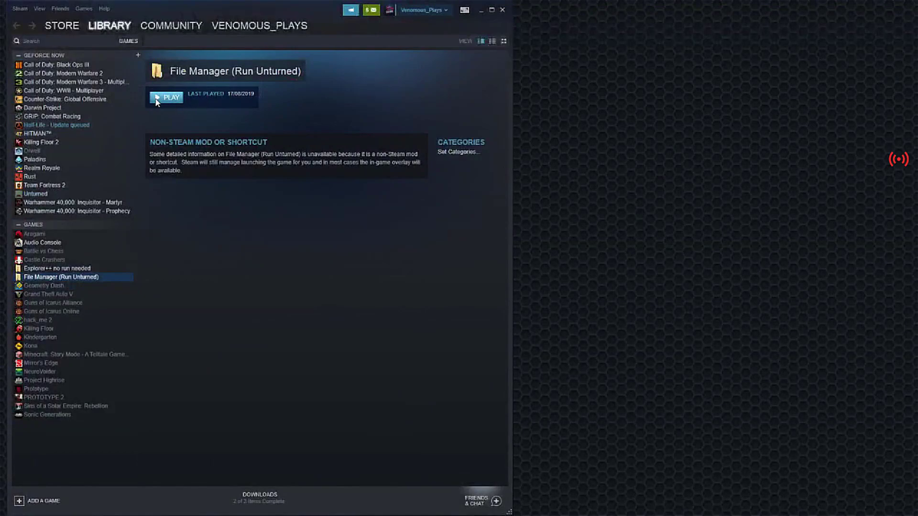
pyautogui.click(158, 98)
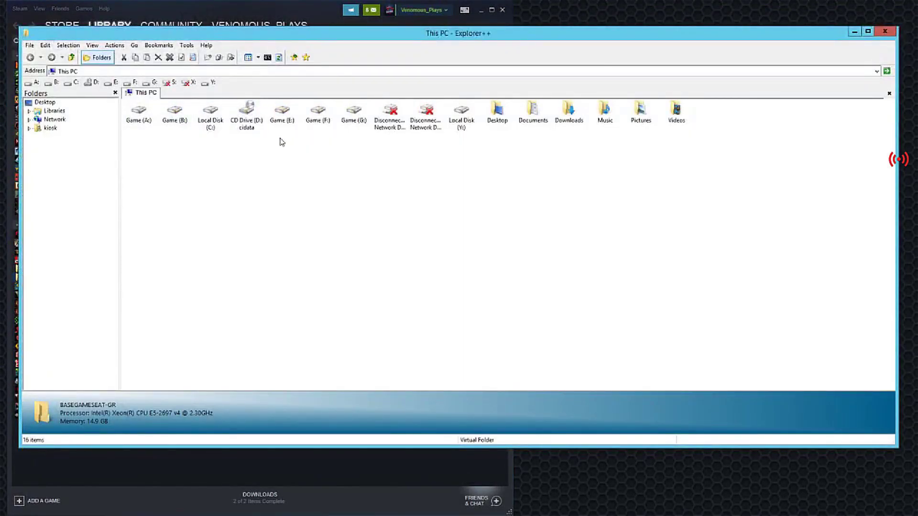
# - Navigate to C:\Program Files (x86)\Steam\steamapps in the file manager
pyautogui.doubleClick(226, 116)
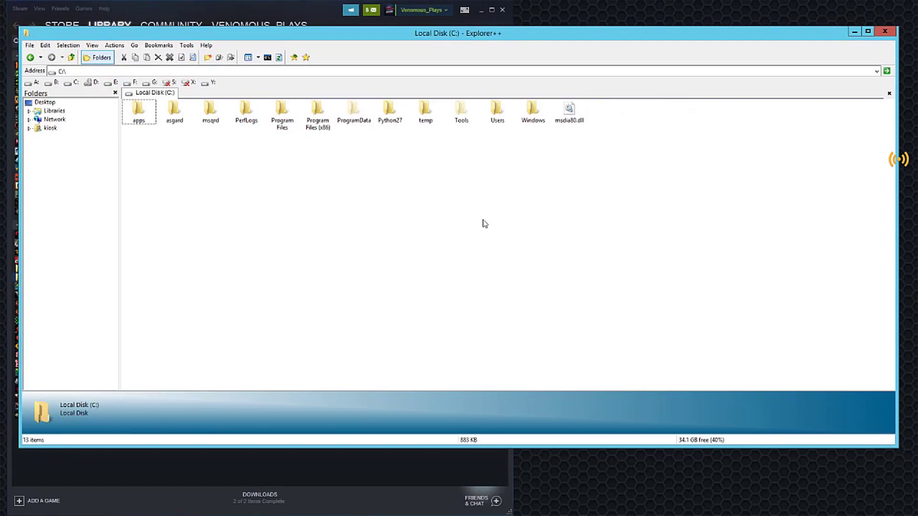
pyautogui.doubleClick(330, 125)
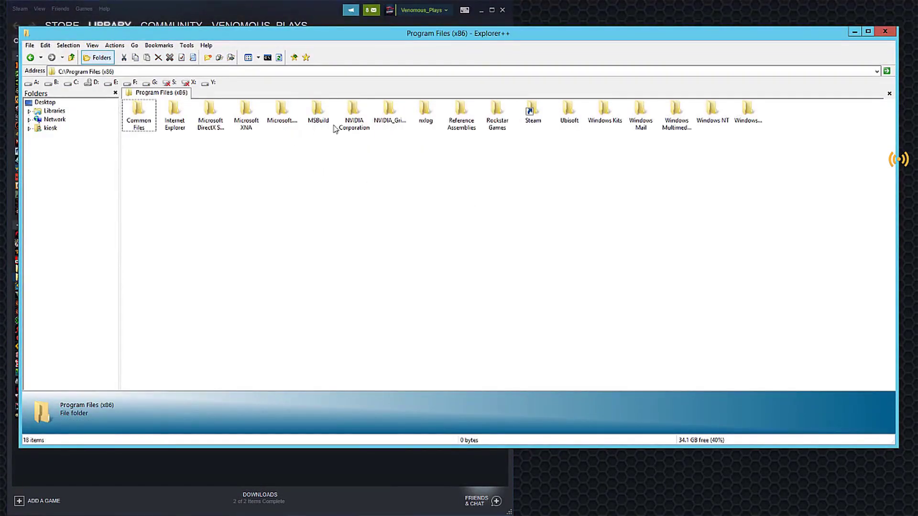
pyautogui.doubleClick(531, 111)
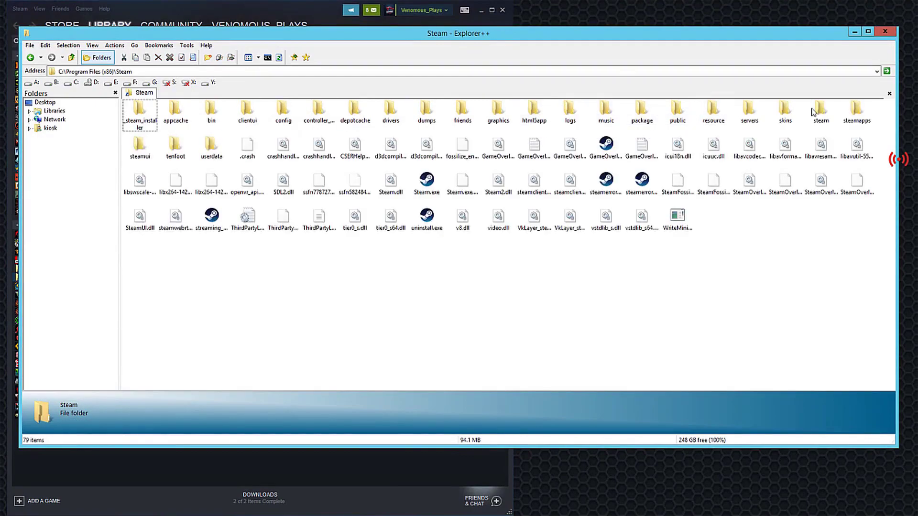
pyautogui.doubleClick(855, 112)
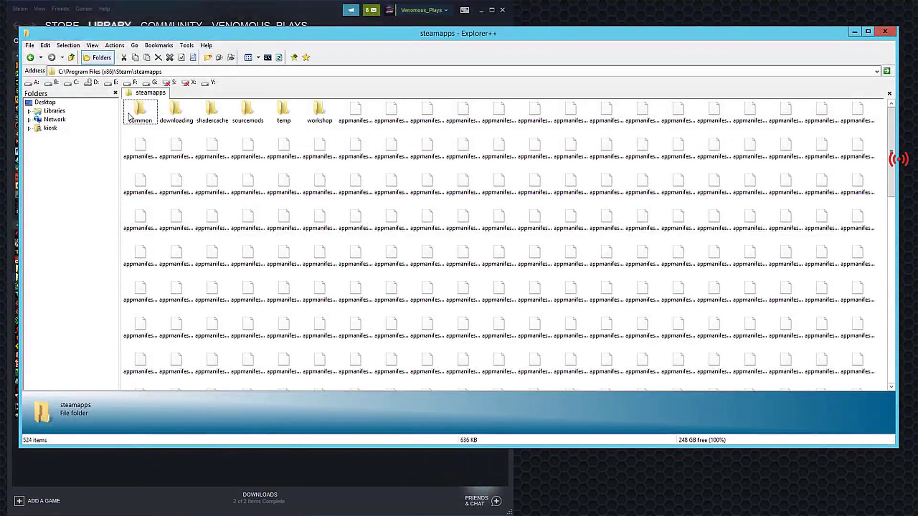
pyautogui.doubleClick(129, 116)
pyautogui.doubleClick(211, 113)
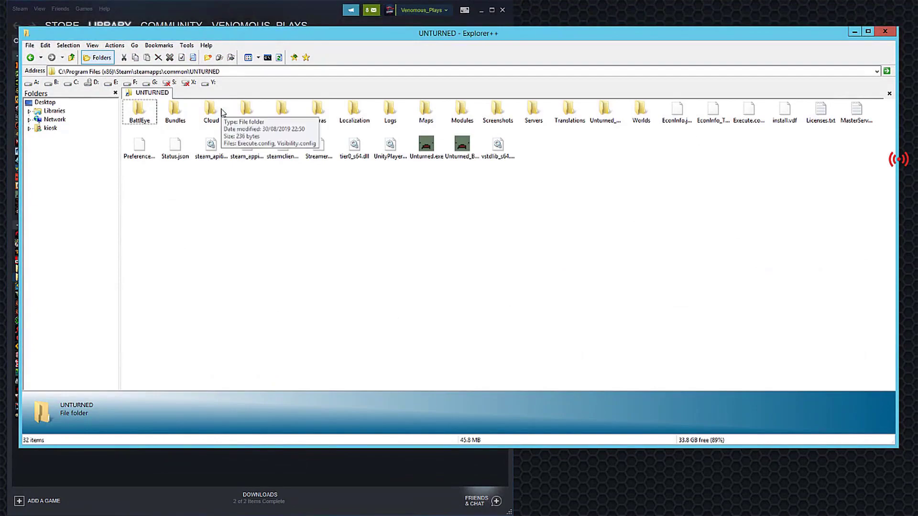
pyautogui.press('BackSpace')
pyautogui.press('BackSpace')
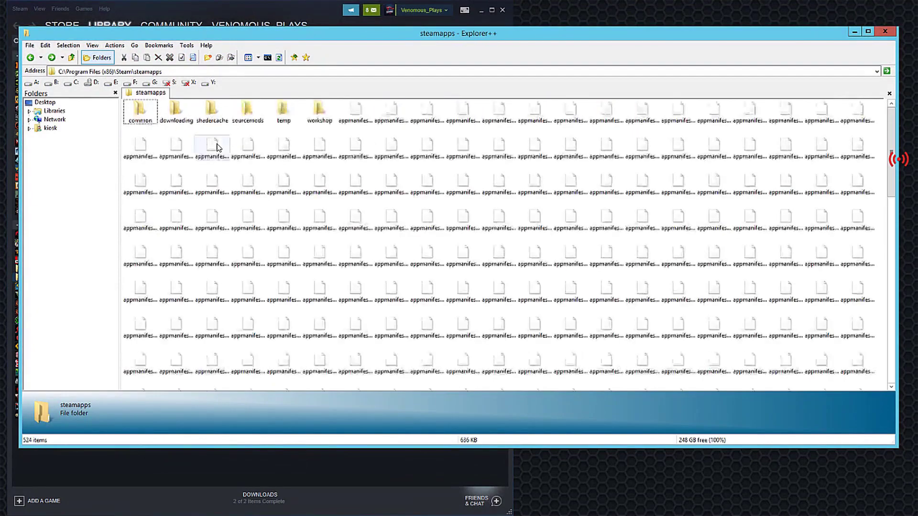
pyautogui.doubleClick(319, 110)
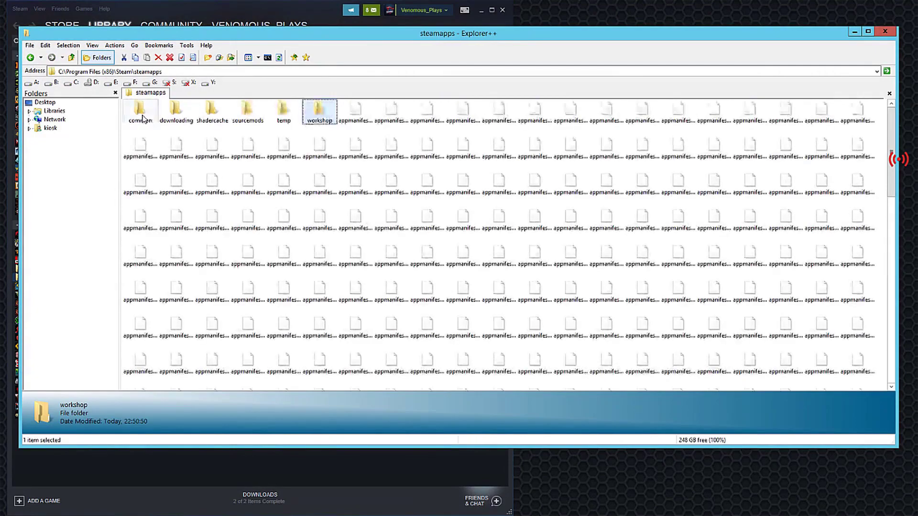
pyautogui.doubleClick(145, 114)
pyautogui.press('Right')
pyautogui.press('Return')
pyautogui.press('Return')
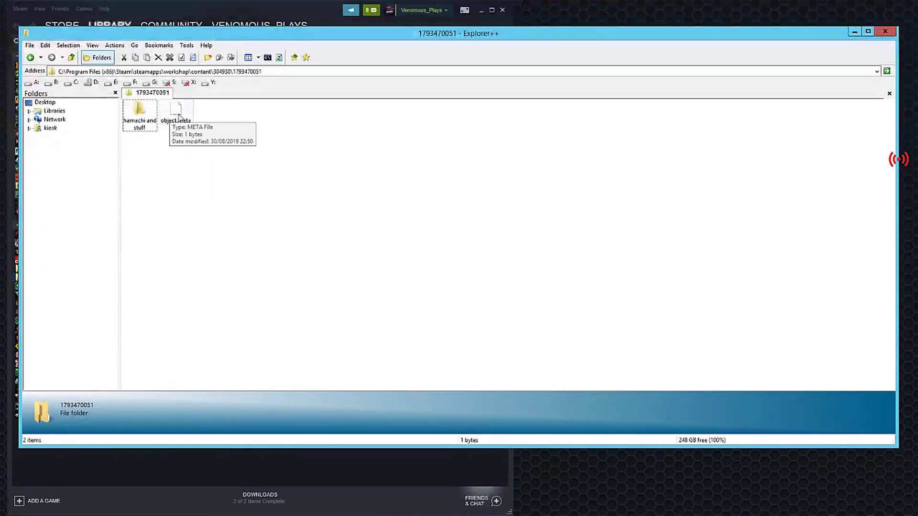
# - Return to the 304930 workshop folder, open the second item folder, and launch Firefox from inside it
pyautogui.press('BackSpace')
pyautogui.doubleClick(179, 114)
pyautogui.doubleClick(138, 109)
pyautogui.doubleClick(179, 112)
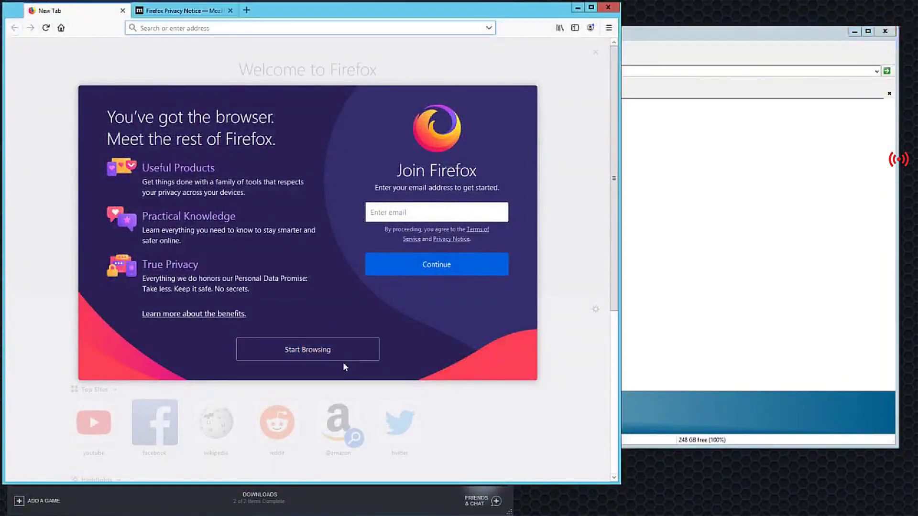
# - Dismiss the Firefox welcome screen and set downloads to always ask where to save files
pyautogui.click(344, 356)
pyautogui.click(609, 28)
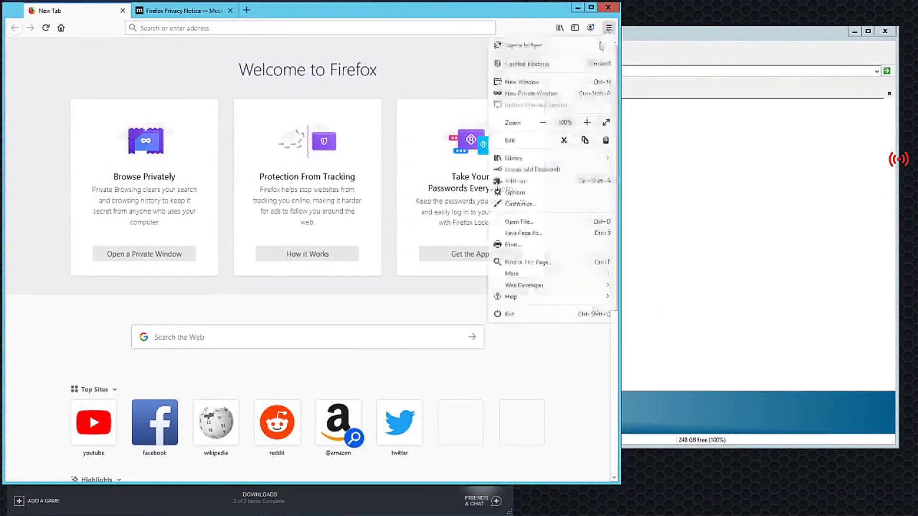
pyautogui.click(515, 192)
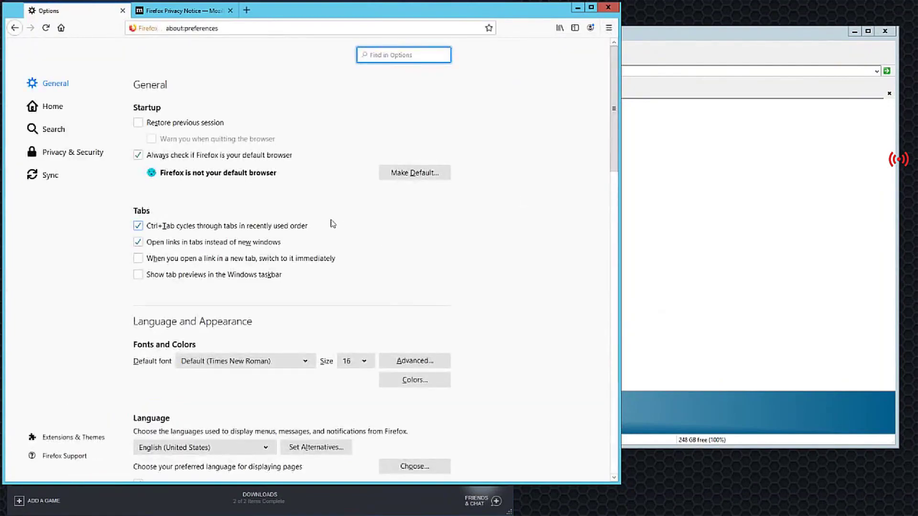
pyautogui.scroll(-6, 185, 290)
pyautogui.click(213, 245)
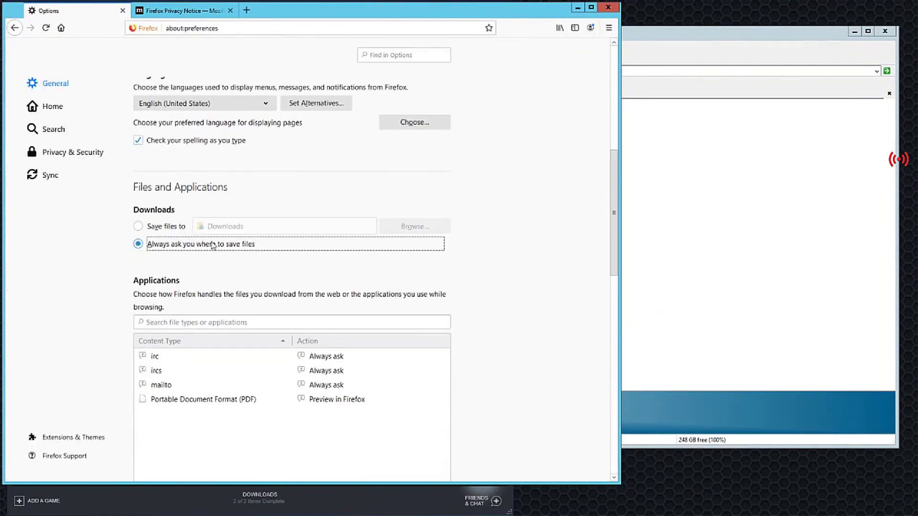
# - Close the Options page, then search the web for "steam" and open the Steam store website
pyautogui.click(123, 10)
pyautogui.click(195, 27)
pyautogui.write('stea')
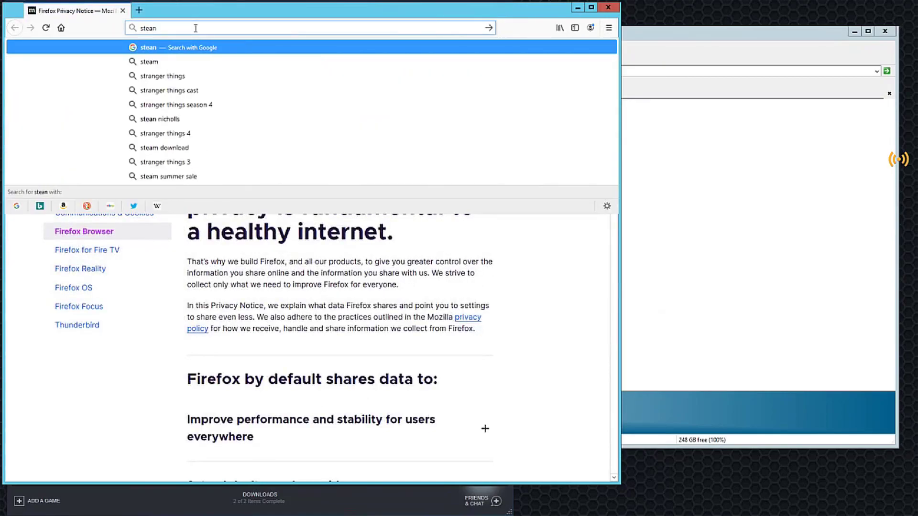
pyautogui.write('m')
pyautogui.press('Return')
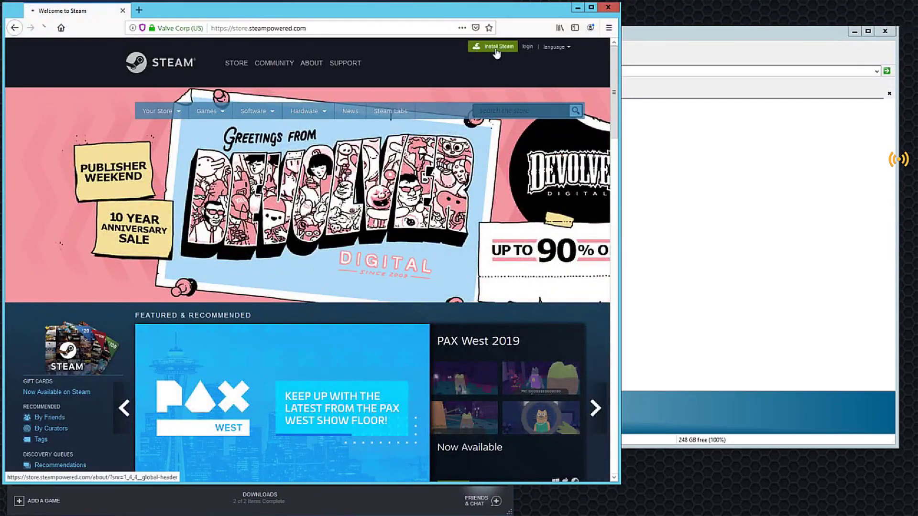
# - Open the Install Steam page and start saving the SteamSetup installer
pyautogui.click(489, 55)
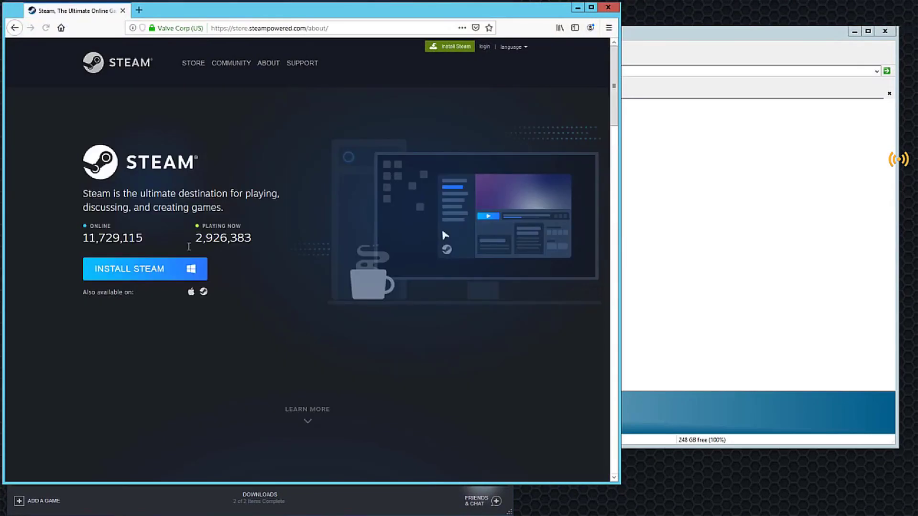
pyautogui.click(142, 267)
pyautogui.click(348, 276)
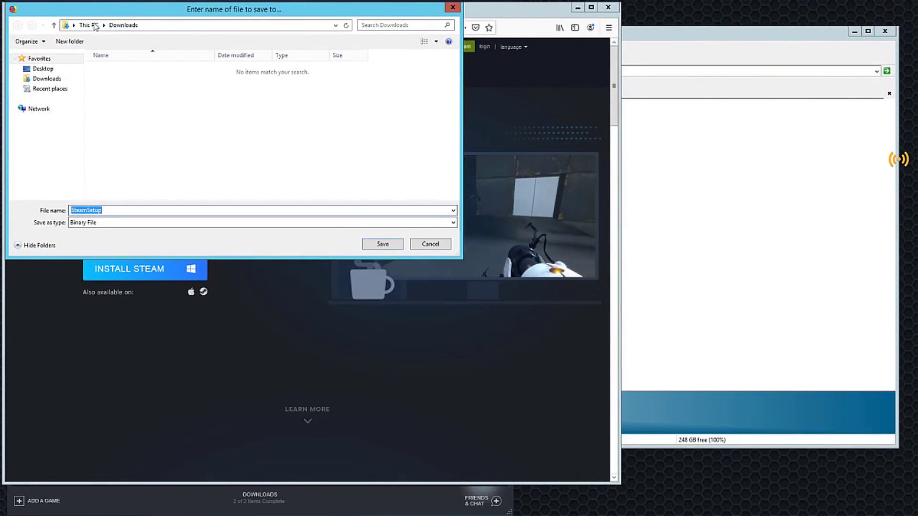
# - Browse to the Game (A:) drive in the save dialog, add it to Favorites, and open its format settings
pyautogui.click(103, 25)
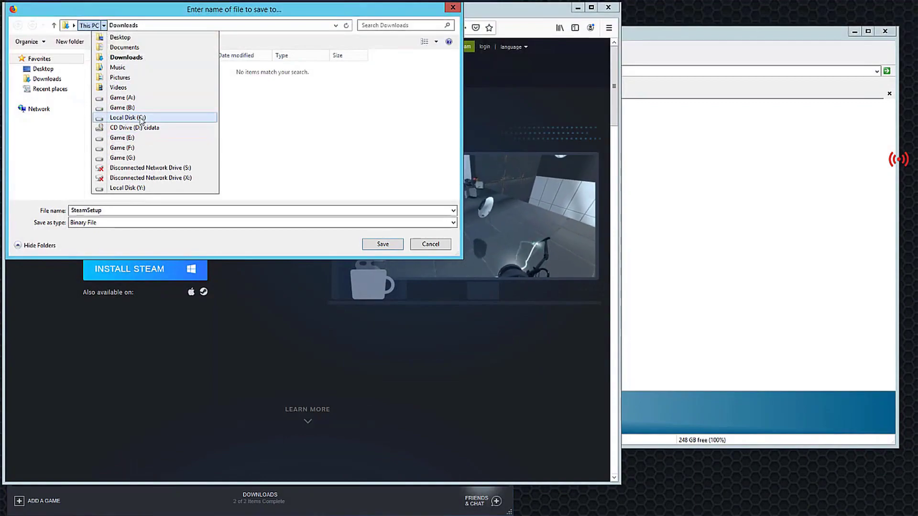
pyautogui.click(134, 97)
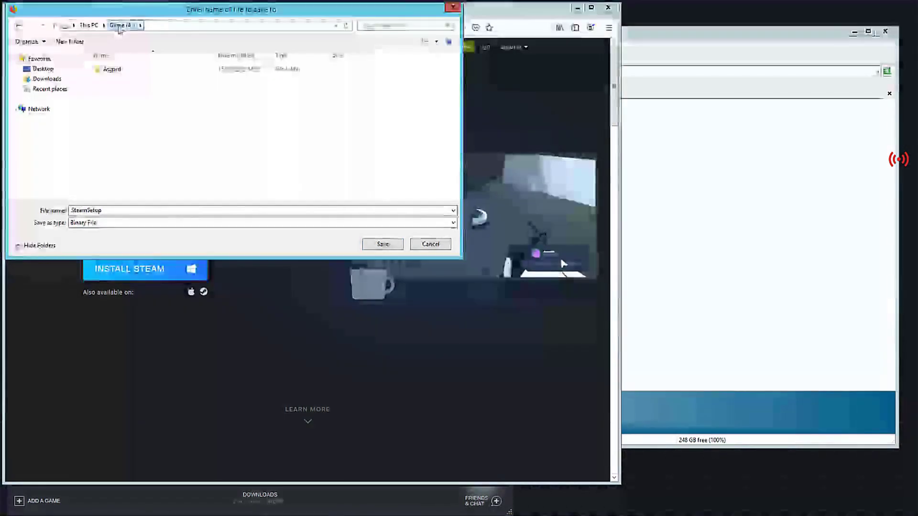
pyautogui.moveTo(120, 25); pyautogui.dragTo(65, 105)
pyautogui.rightClick(45, 102)
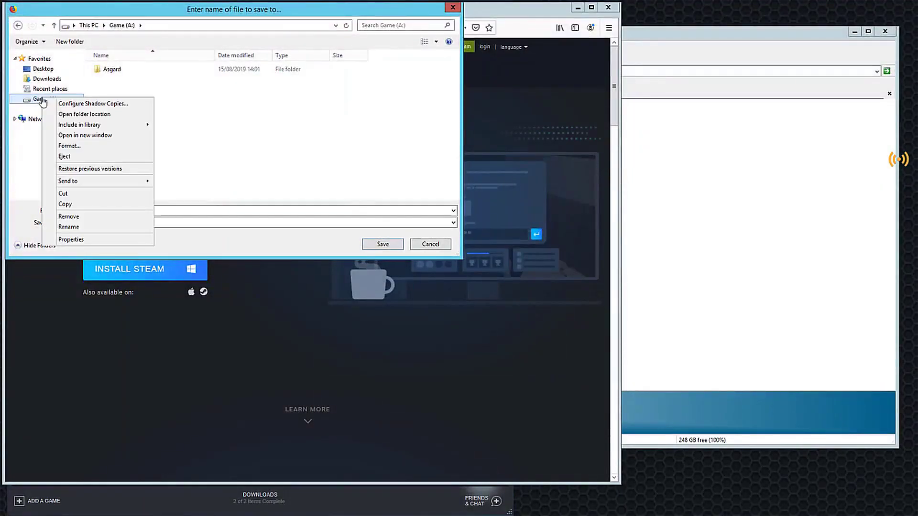
pyautogui.click(69, 147)
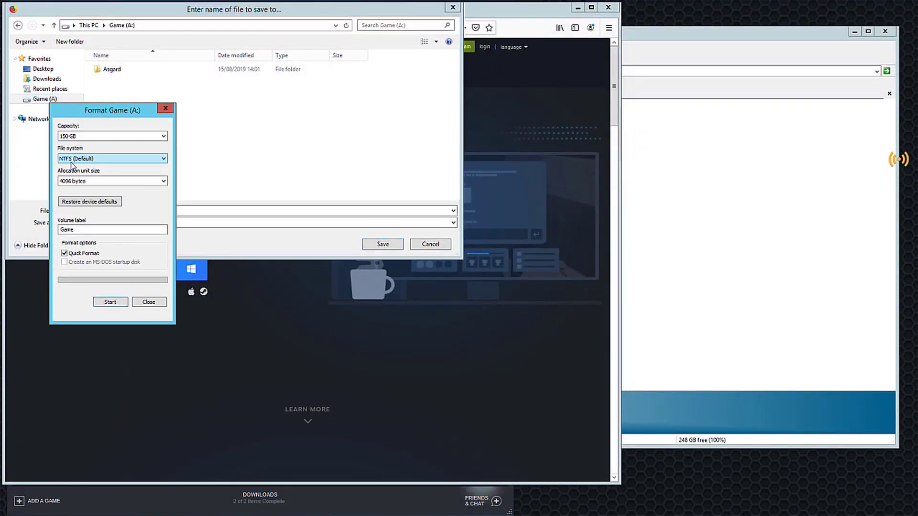
# - Set the format's allocation unit size to Default allocation size and the volume label to Steam
pyautogui.click(79, 181)
pyautogui.click(84, 190)
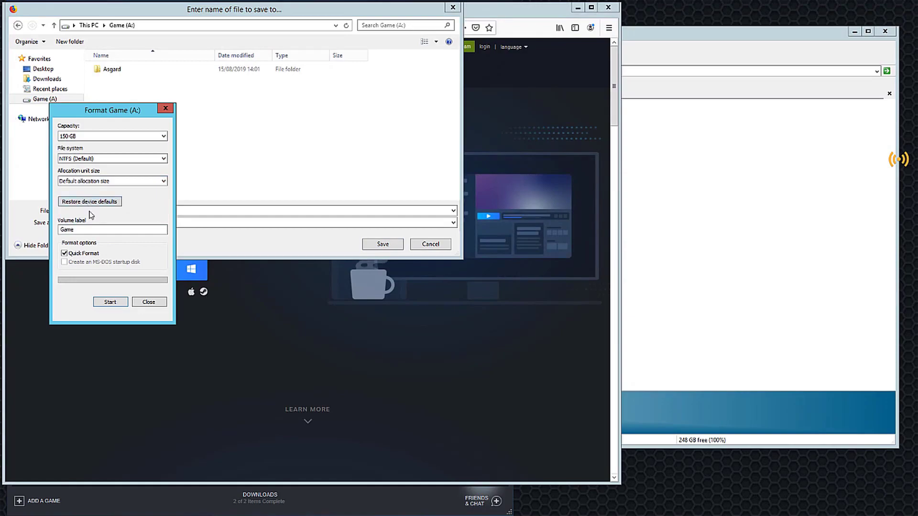
pyautogui.doubleClick(67, 230)
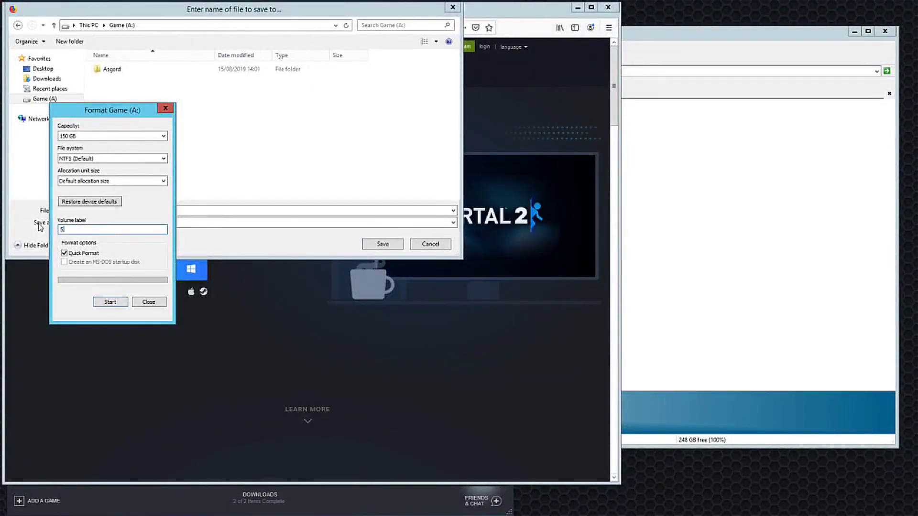
pyautogui.press('BackSpace')
pyautogui.press('BackSpace')
pyautogui.press('BackSpace')
pyautogui.write('team')
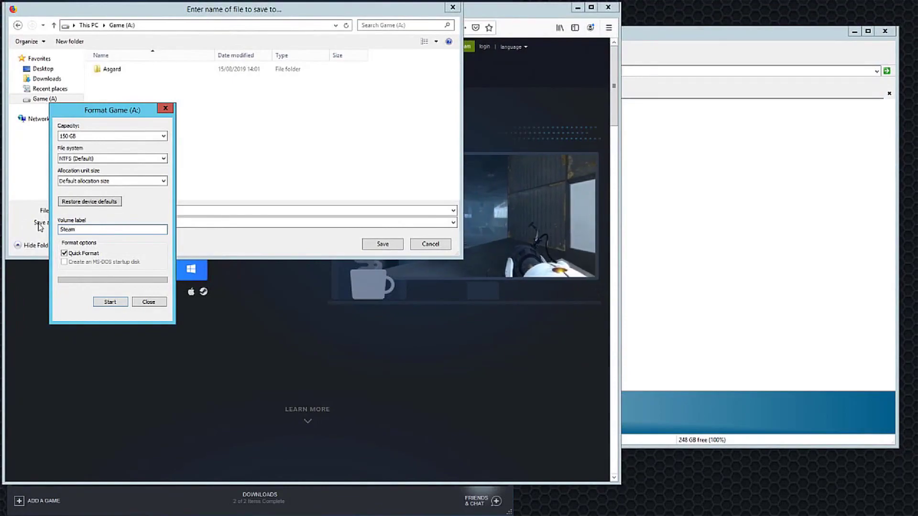
# - Quick-format the A: drive even though it is in use, and close the format window
pyautogui.press('Return')
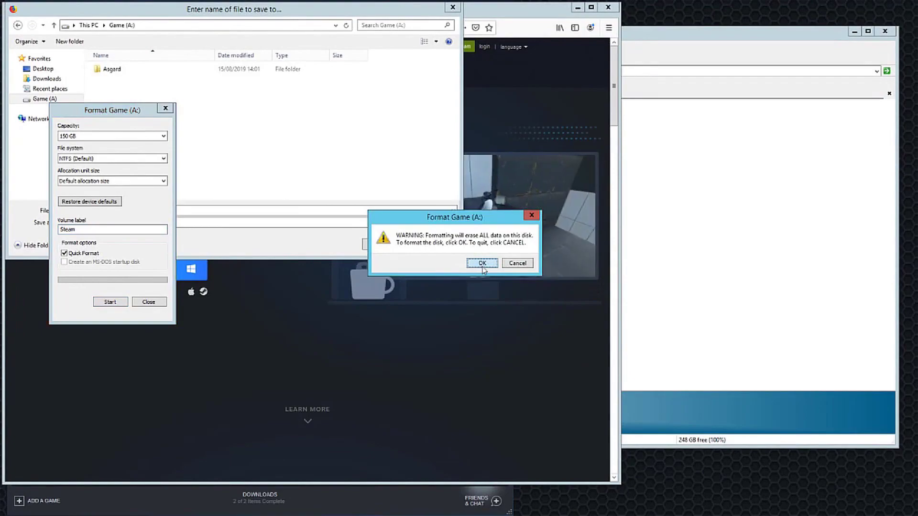
pyautogui.press('Return')
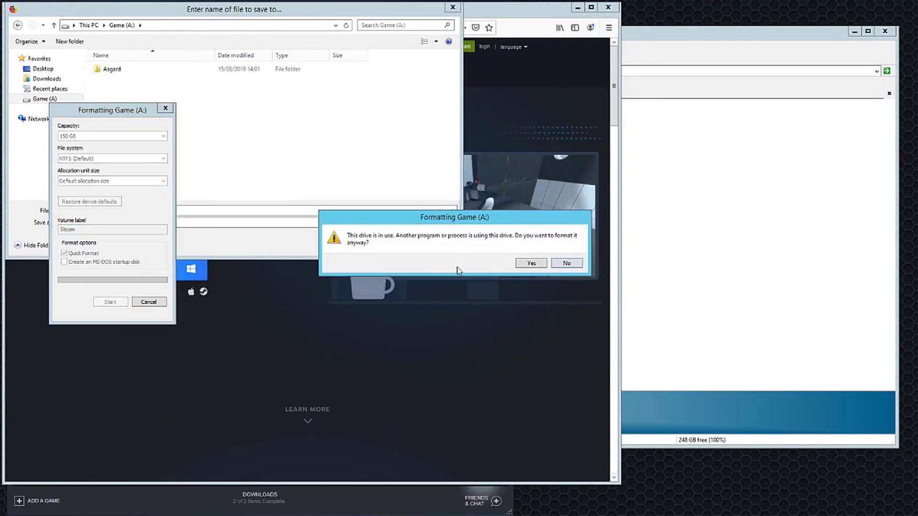
pyautogui.click(530, 263)
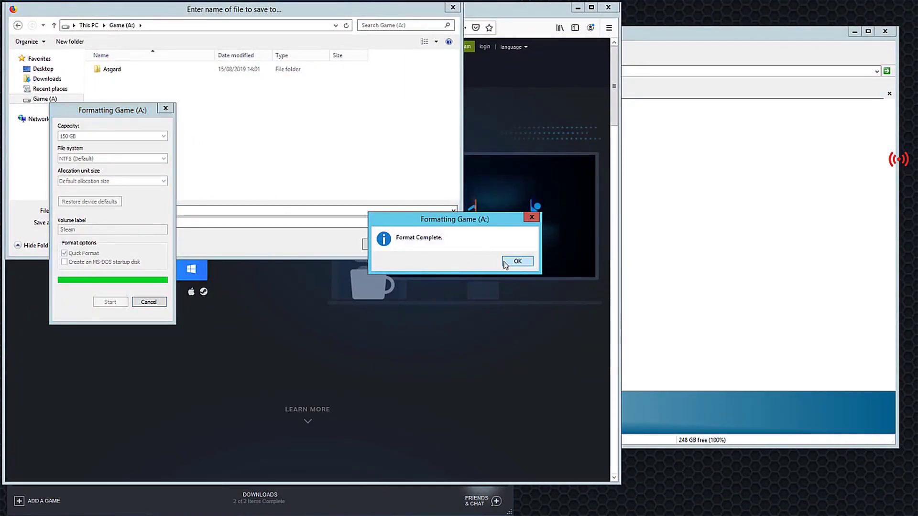
pyautogui.click(517, 260)
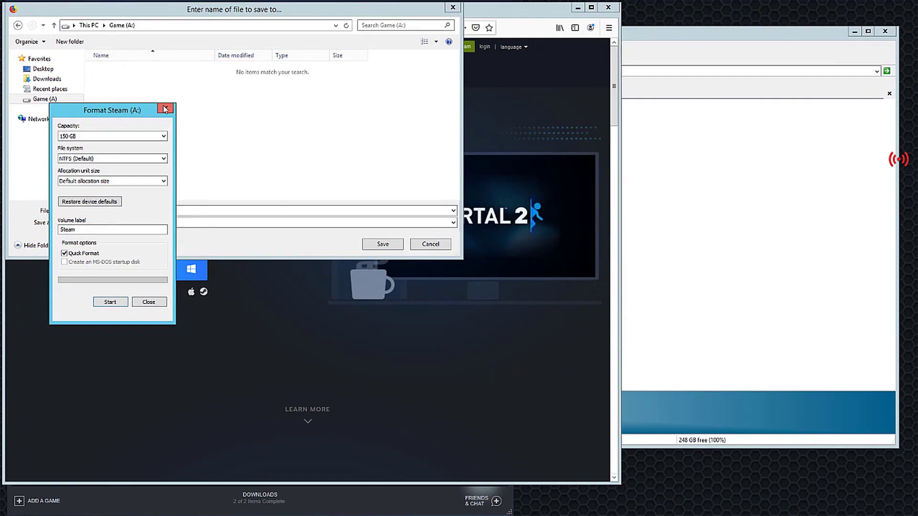
pyautogui.click(165, 109)
# - Save SteamSetup in the Rockstar Games folder under C:\Program Files (x86)
pyautogui.click(103, 25)
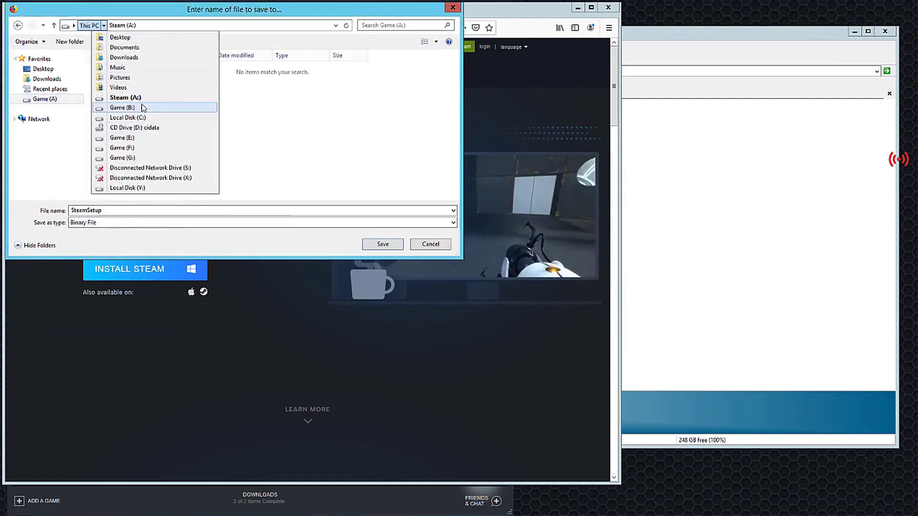
pyautogui.click(128, 118)
pyautogui.doubleClick(141, 118)
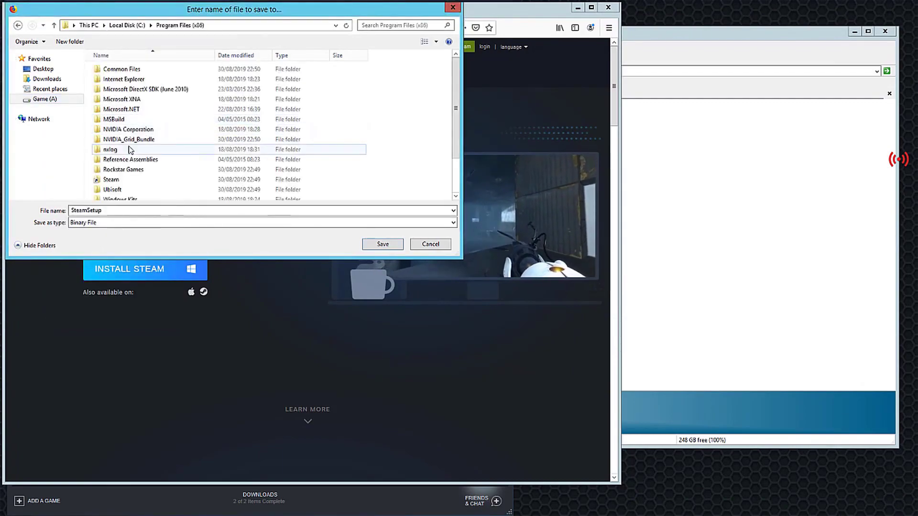
pyautogui.doubleClick(130, 171)
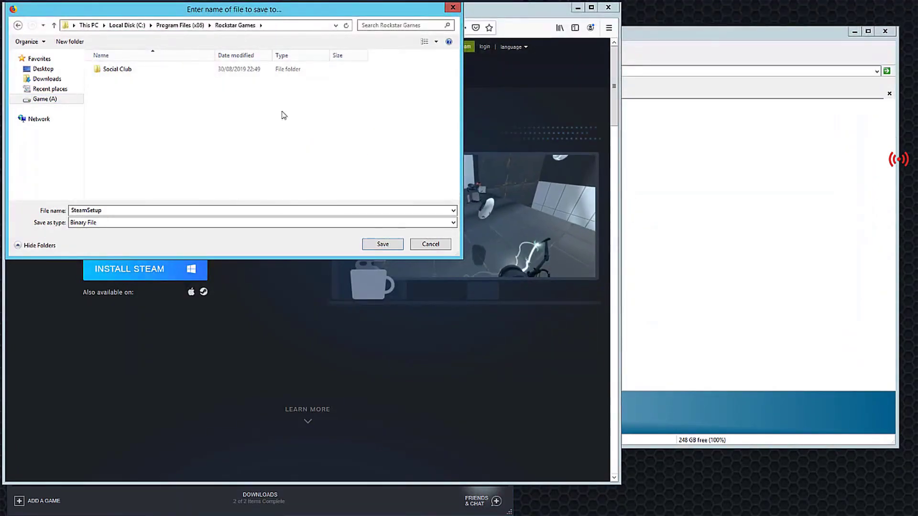
pyautogui.click(382, 244)
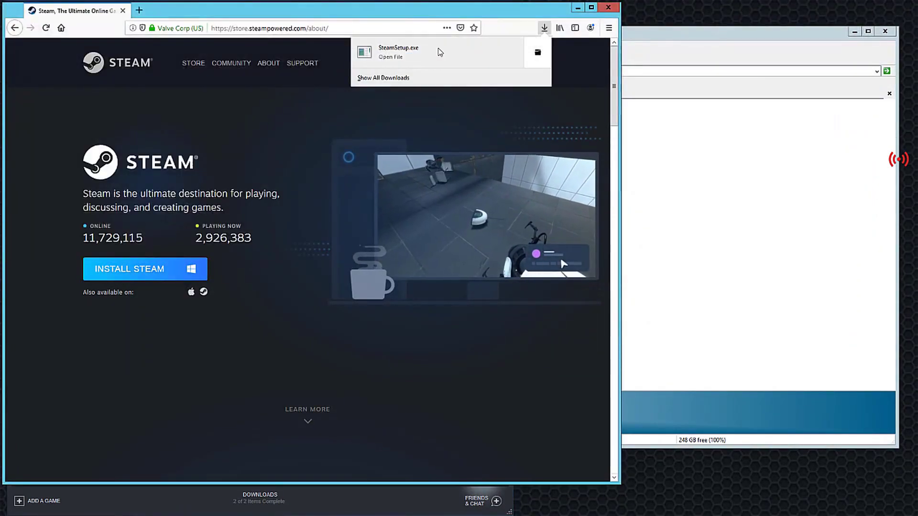
# - Launch the downloaded SteamSetup.exe and minimize the browser and file manager windows
pyautogui.click(439, 52)
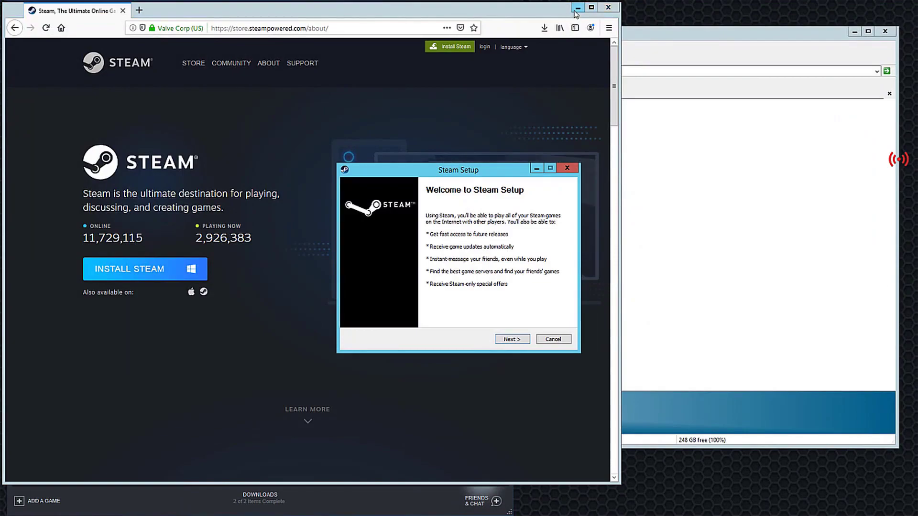
pyautogui.click(577, 8)
pyautogui.click(854, 31)
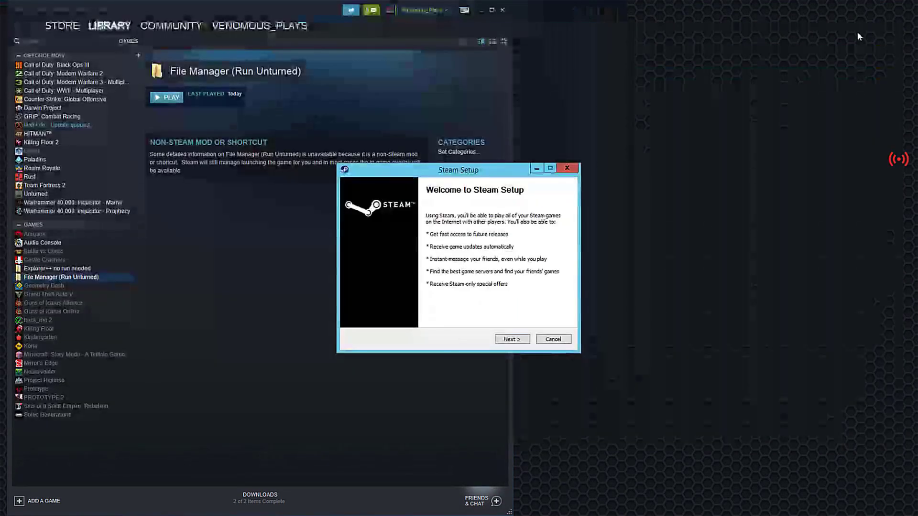
# - Keep English as the setup language and set the destination folder to A:\Steam
pyautogui.click(520, 339)
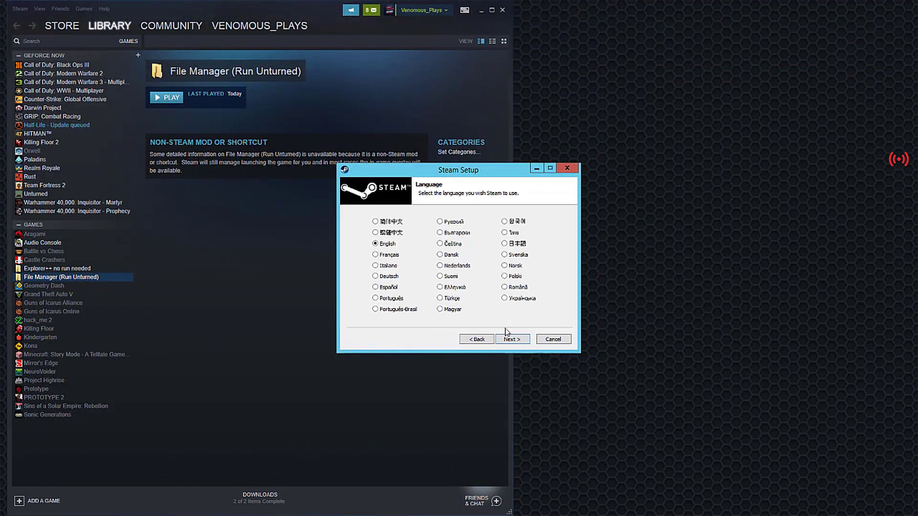
pyautogui.click(522, 339)
pyautogui.click(535, 282)
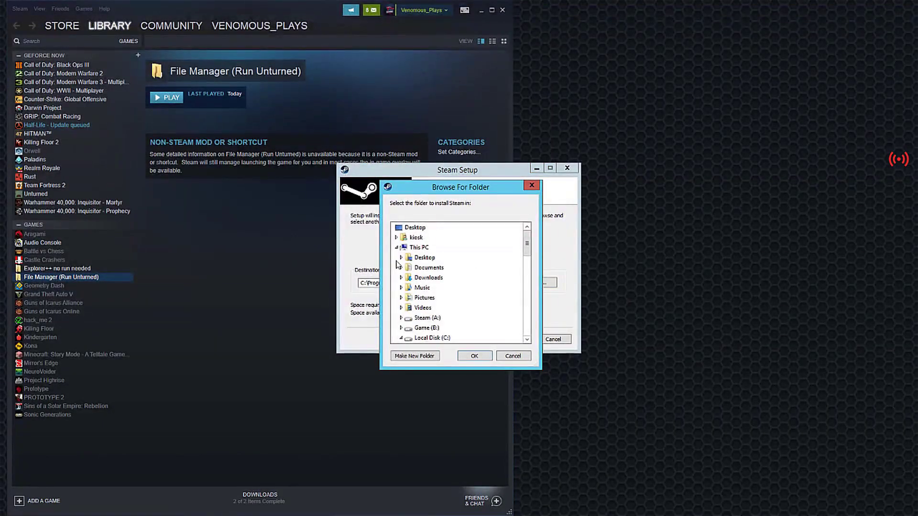
pyautogui.hotkey('alt', 'Tab')
pyautogui.click(408, 320)
pyautogui.click(471, 356)
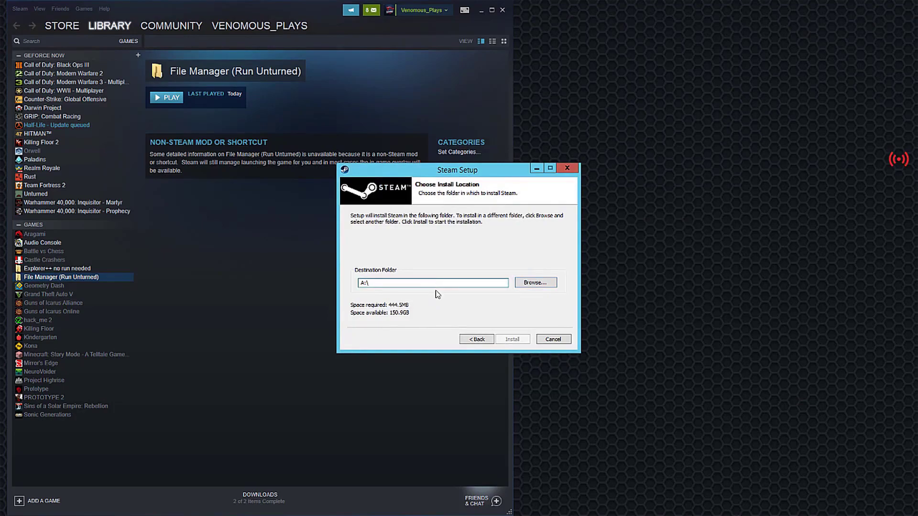
pyautogui.write('Steam')
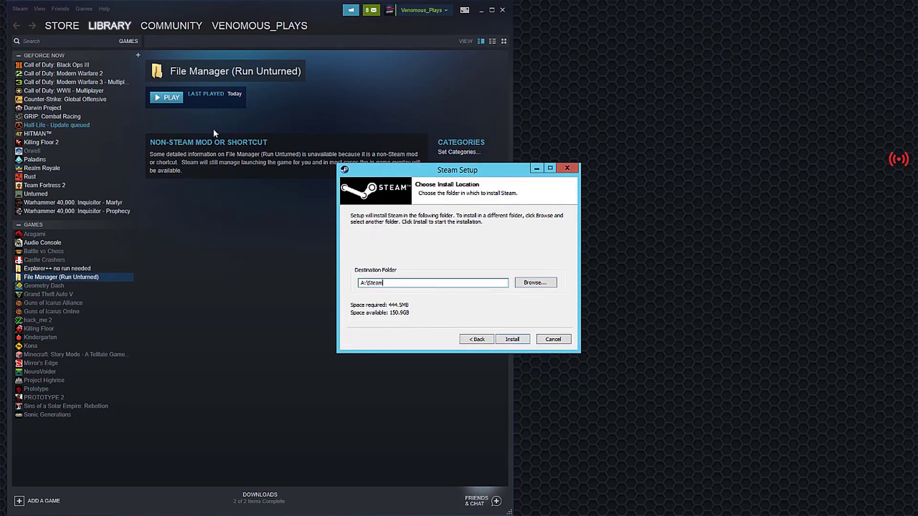
# - Start the installation, exiting the running Steam client immediately so that setup can continue
pyautogui.click(517, 339)
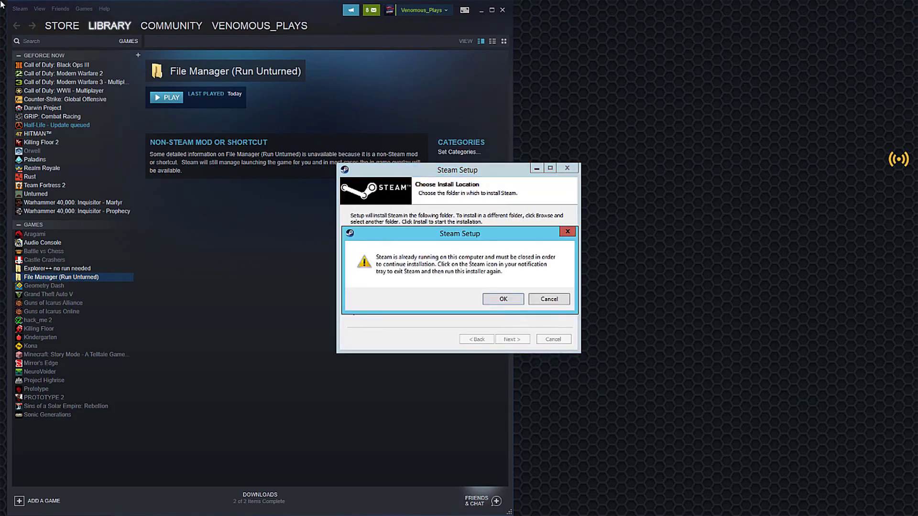
pyautogui.click(23, 9)
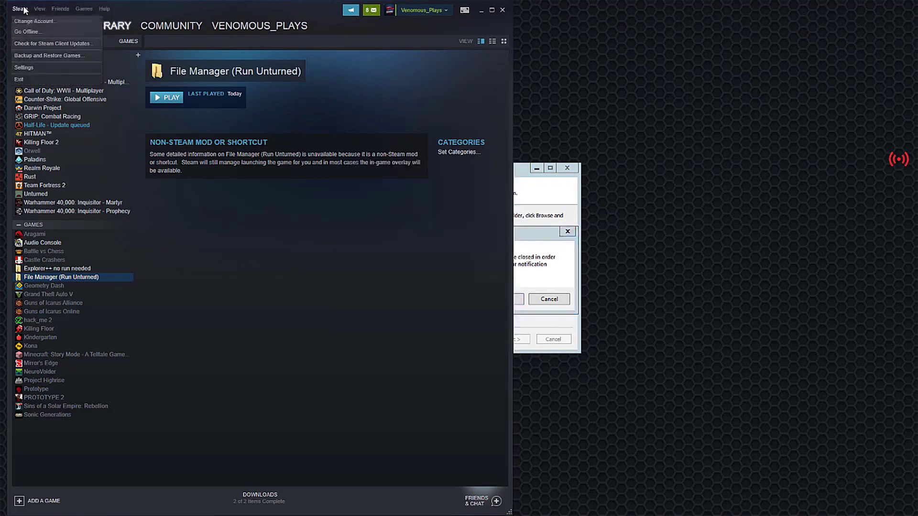
pyautogui.click(60, 79)
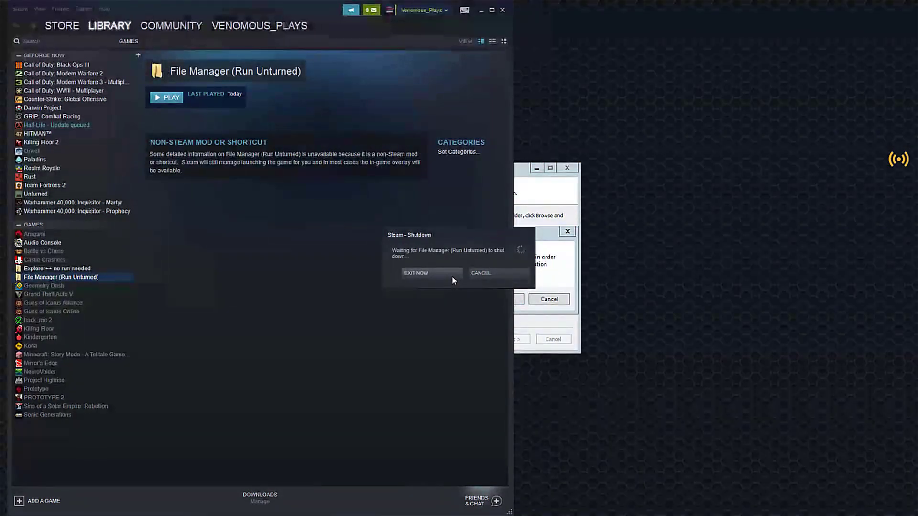
pyautogui.click(452, 273)
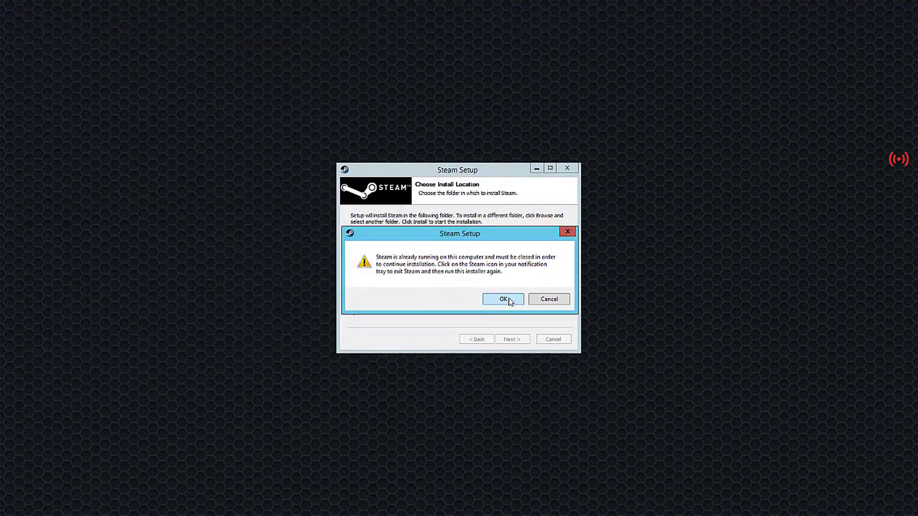
pyautogui.click(505, 299)
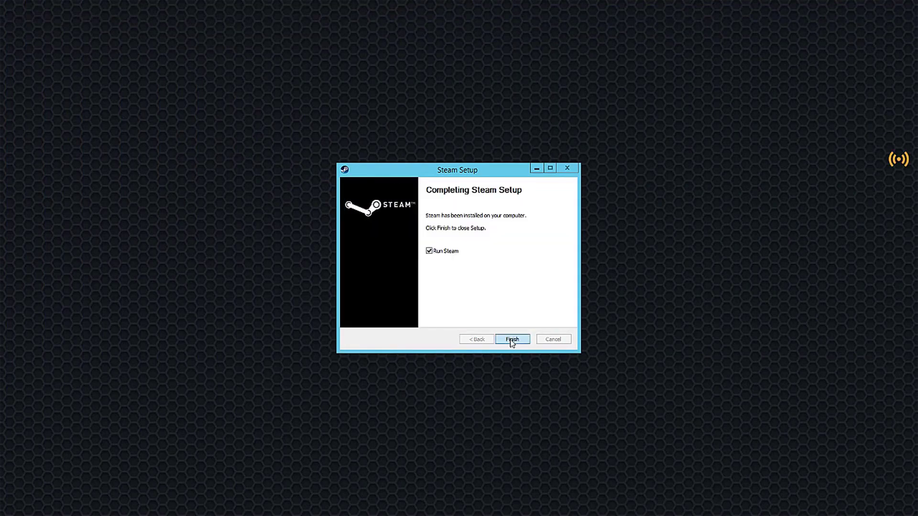
# - Finish setup with Run Steam enabled and log in to Steam with the account password
pyautogui.click(511, 340)
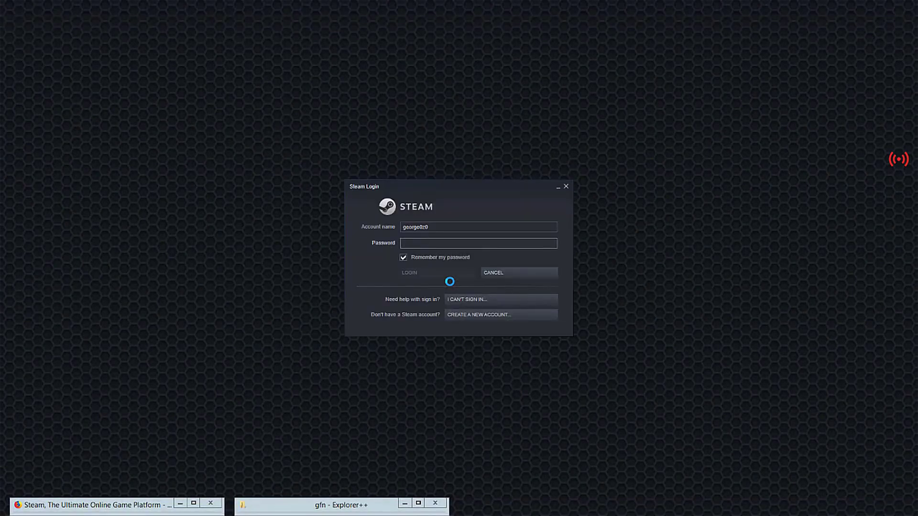
pyautogui.write('*')
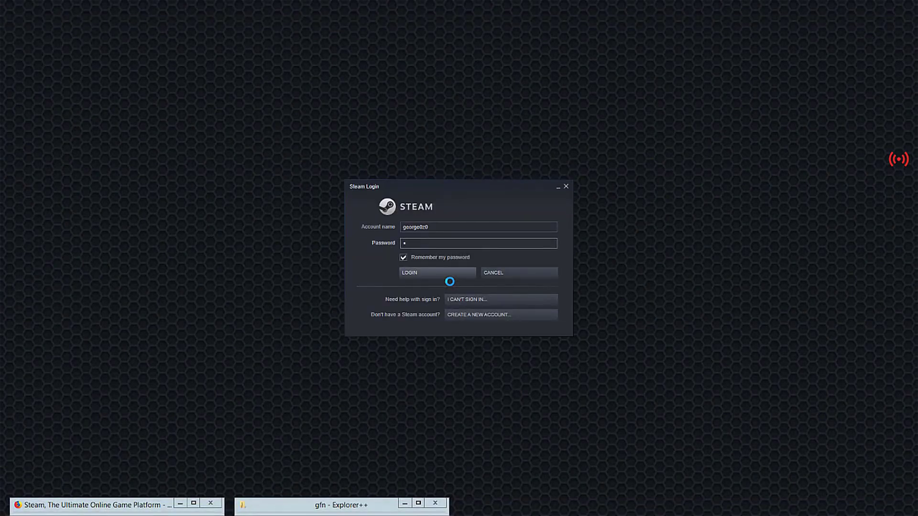
pyautogui.press('BackSpace')
pyautogui.write('****')
pyautogui.press('Return')
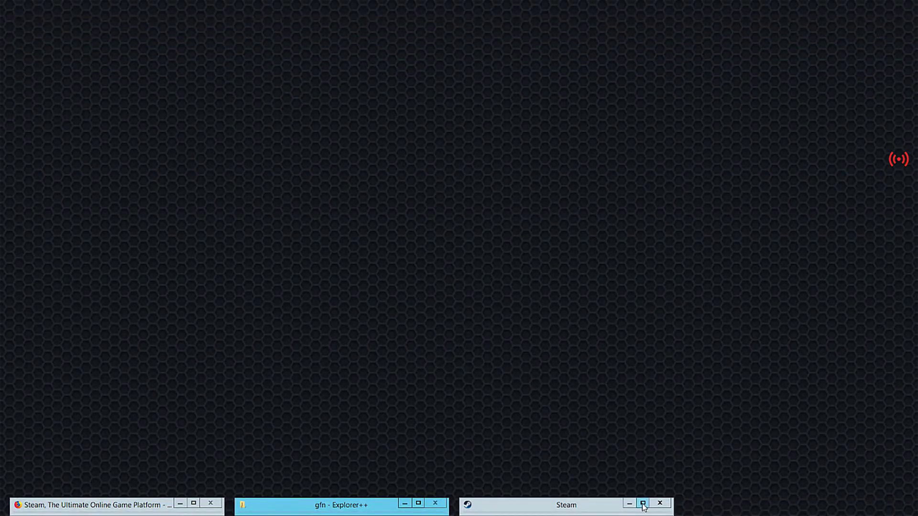
# - Restore the minimized Steam window and open the Steam library folders list from the download settings
pyautogui.click(643, 504)
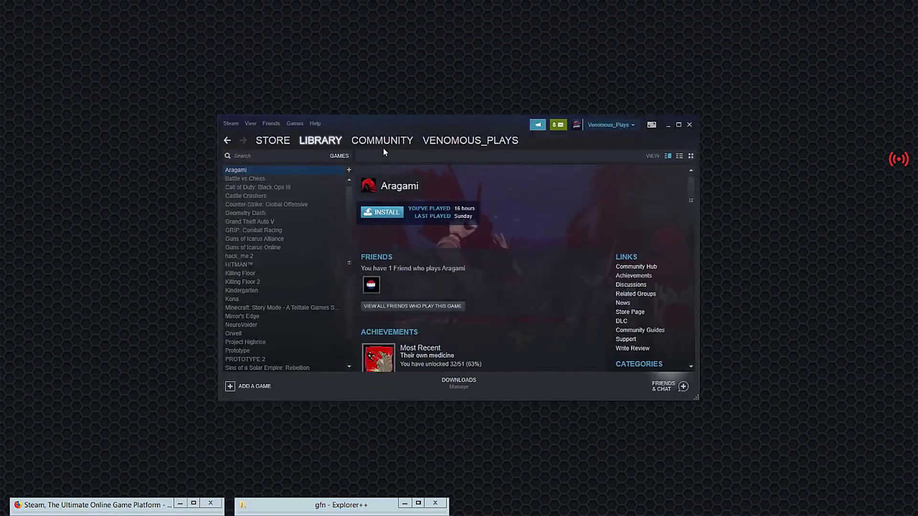
pyautogui.click(225, 124)
pyautogui.click(254, 179)
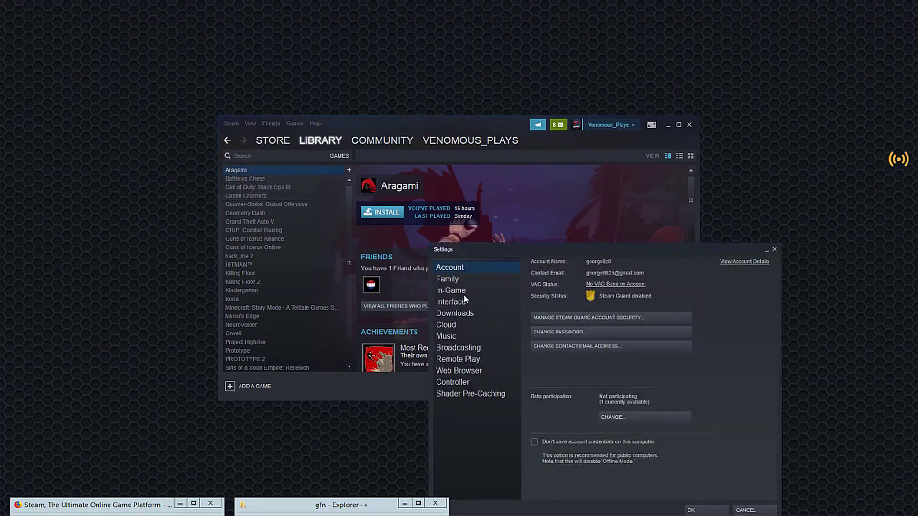
pyautogui.click(454, 314)
pyautogui.click(580, 276)
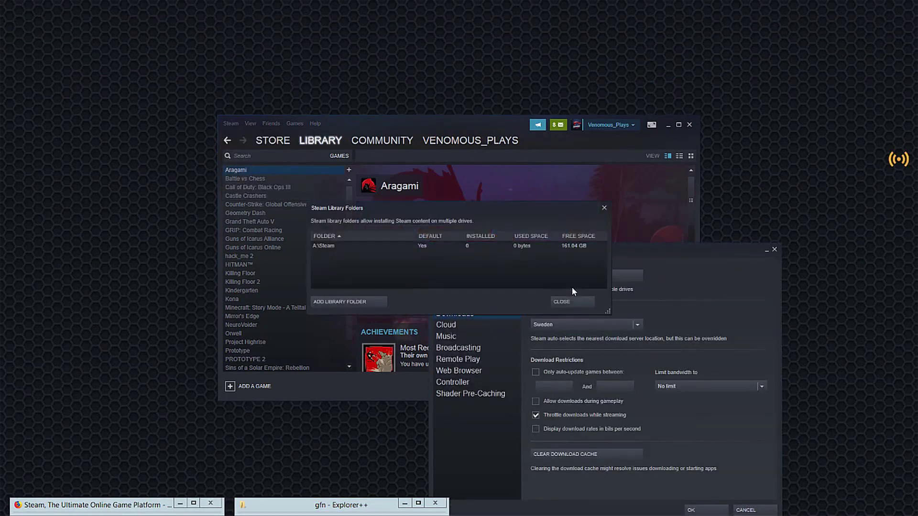
# - Start adding a library folder and browse to C:\Program Files (x86)\Steam\steamapps as its location
pyautogui.click(327, 304)
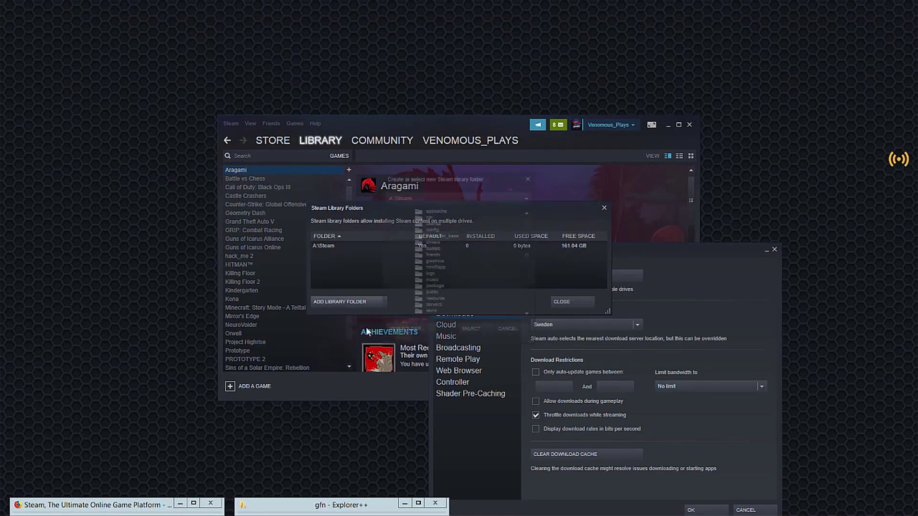
pyautogui.click(527, 198)
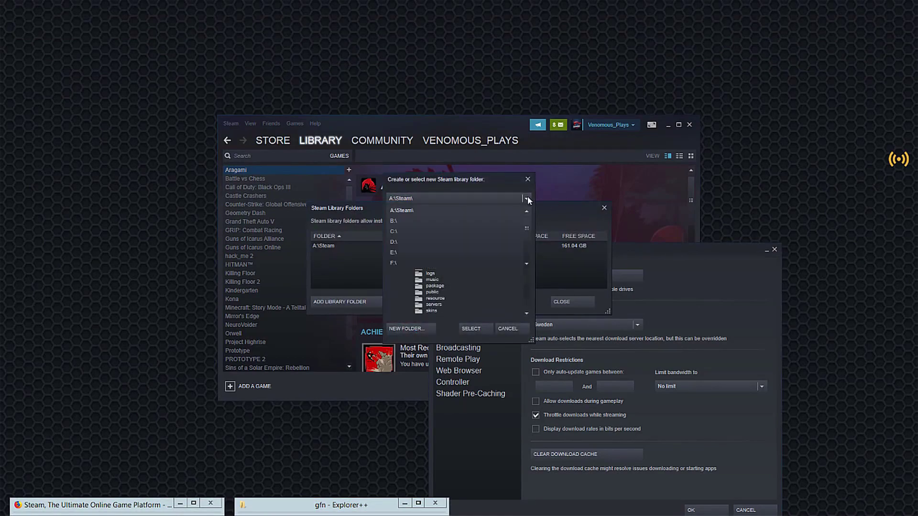
pyautogui.click(403, 231)
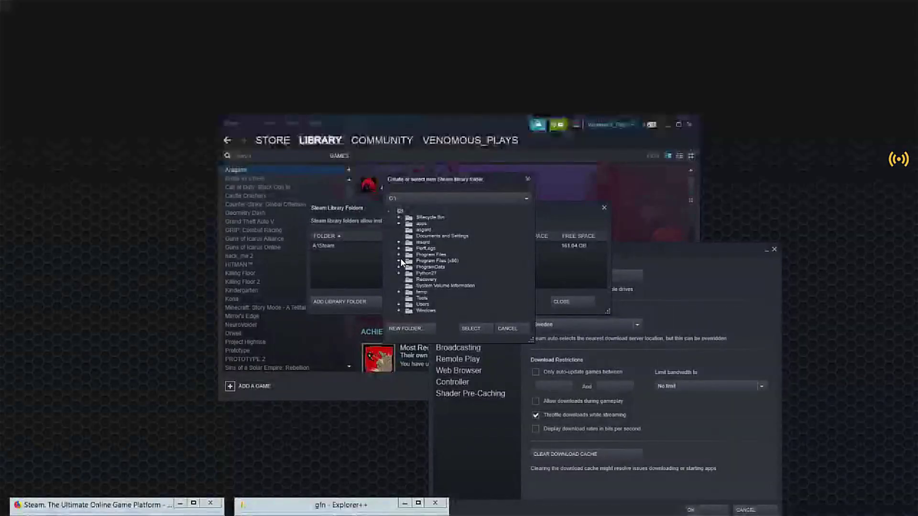
pyautogui.click(398, 261)
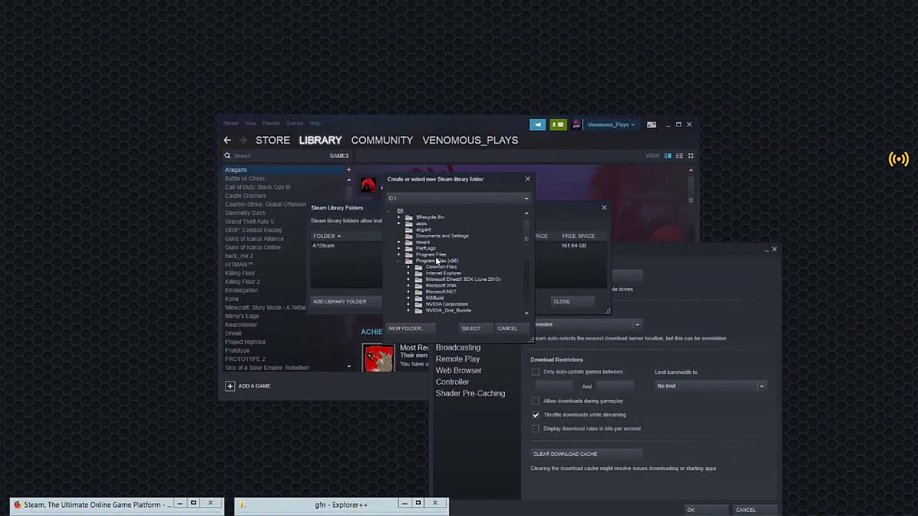
pyautogui.scroll(-5, 449, 268)
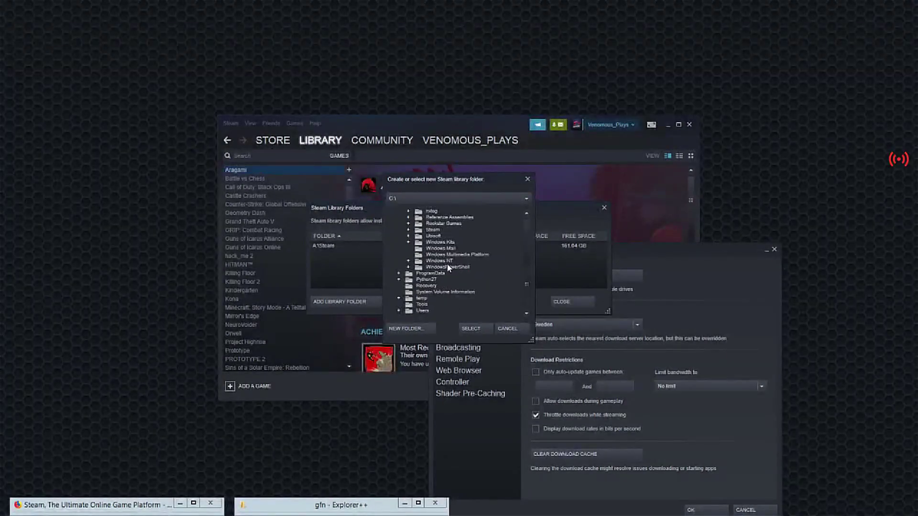
pyautogui.click(408, 230)
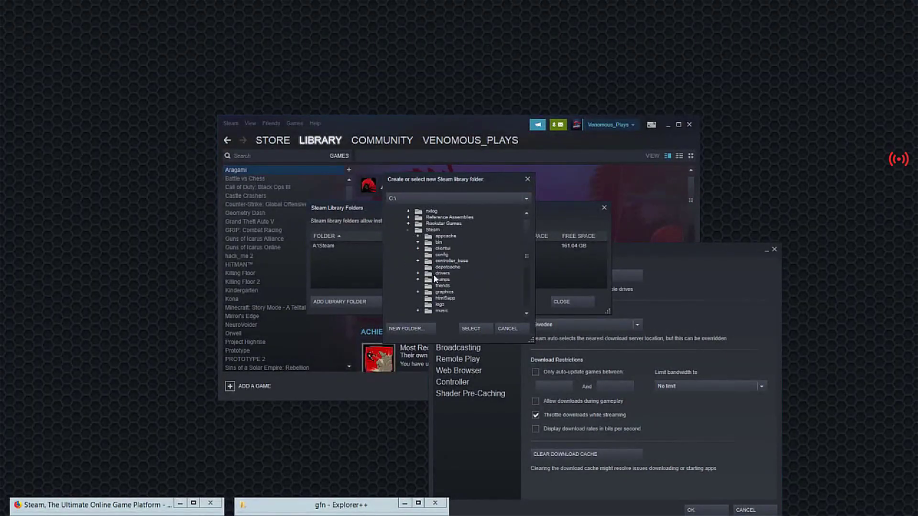
pyautogui.scroll(-1, 435, 278)
pyautogui.scroll(-1, 425, 295)
pyautogui.click(417, 310)
pyautogui.click(434, 294)
# - Create a SteamLibrary folder inside steamapps, add it as a Steam library folder, and close the settings with the change accepted
pyautogui.click(404, 329)
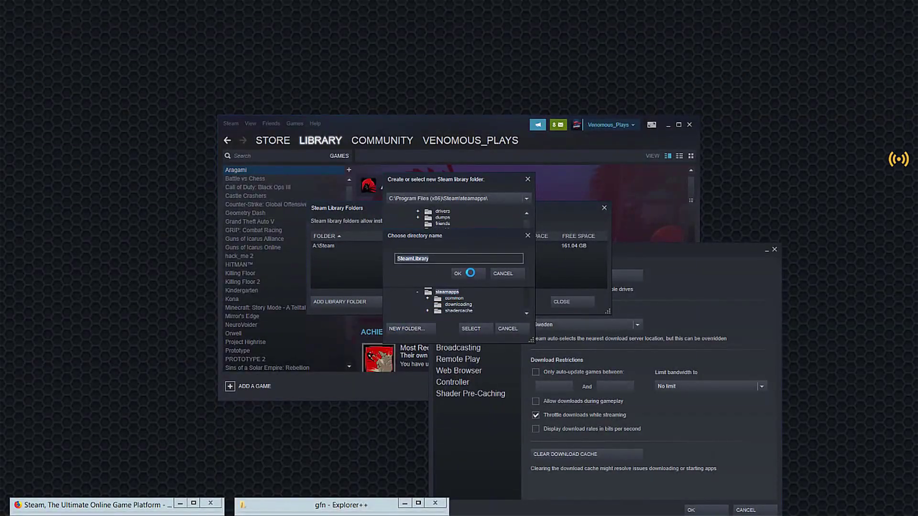
pyautogui.click(468, 273)
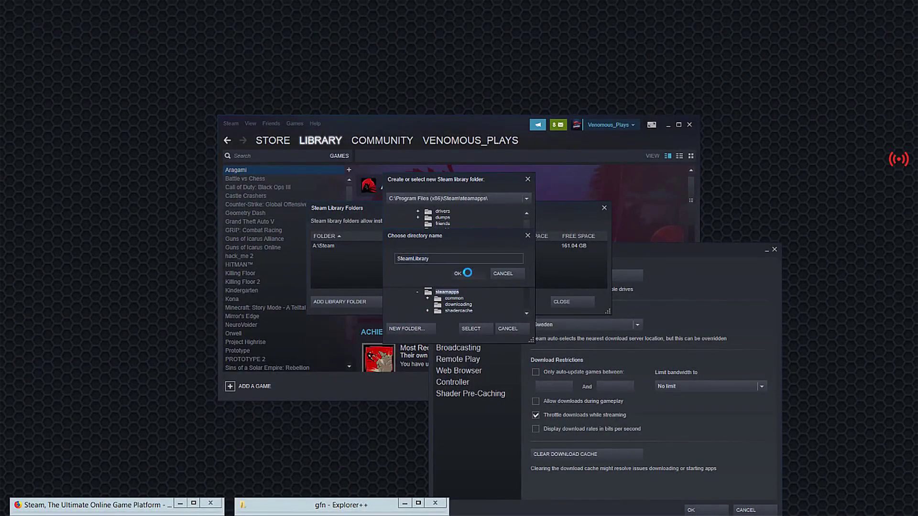
pyautogui.click(473, 329)
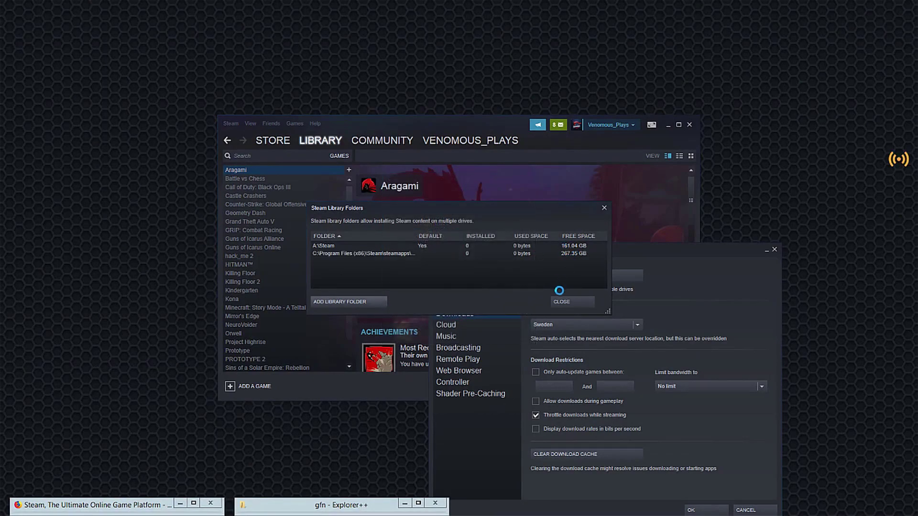
pyautogui.click(569, 302)
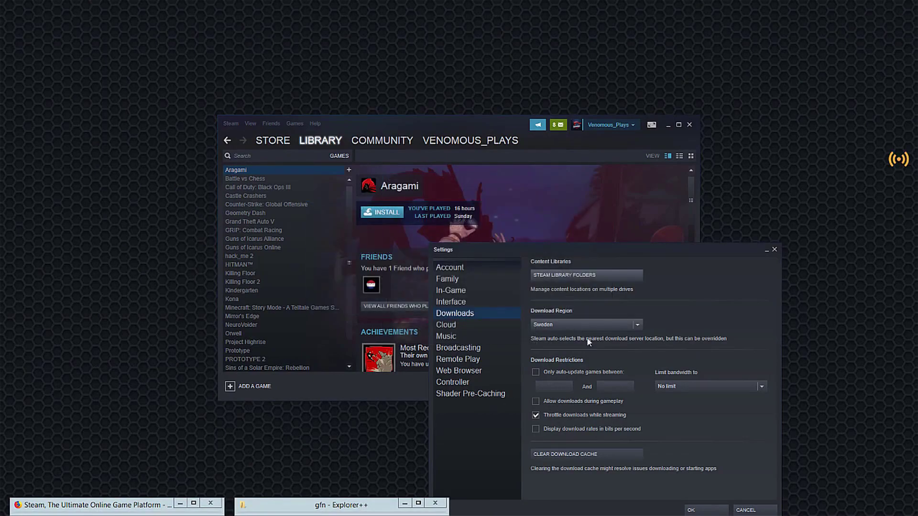
pyautogui.click(706, 510)
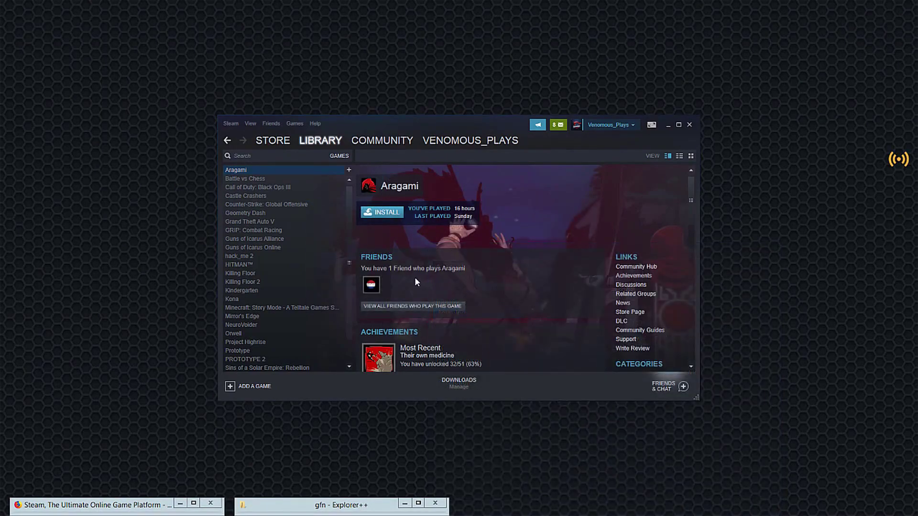
# - Install Grand Theft Auto V under C:\Program Files (x86)\Steam\steamapps\SteamLibrary and open the download queue
pyautogui.click(282, 222)
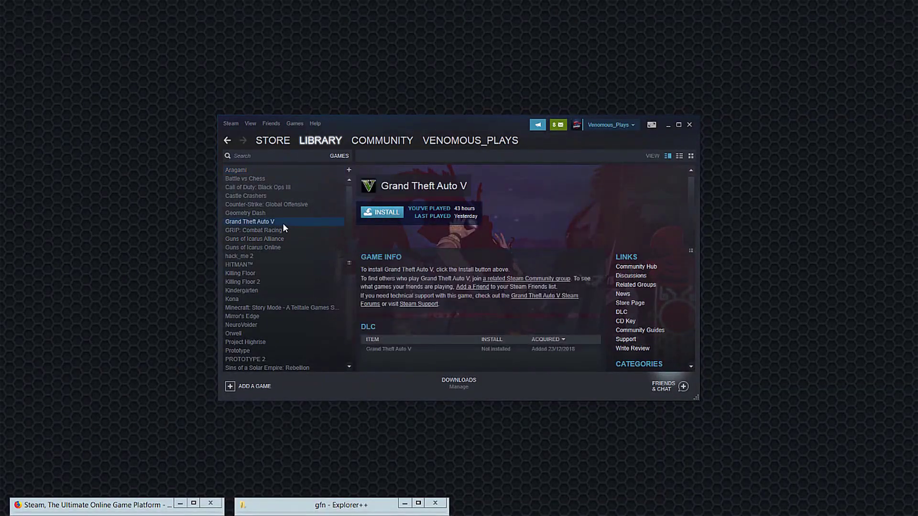
pyautogui.click(396, 214)
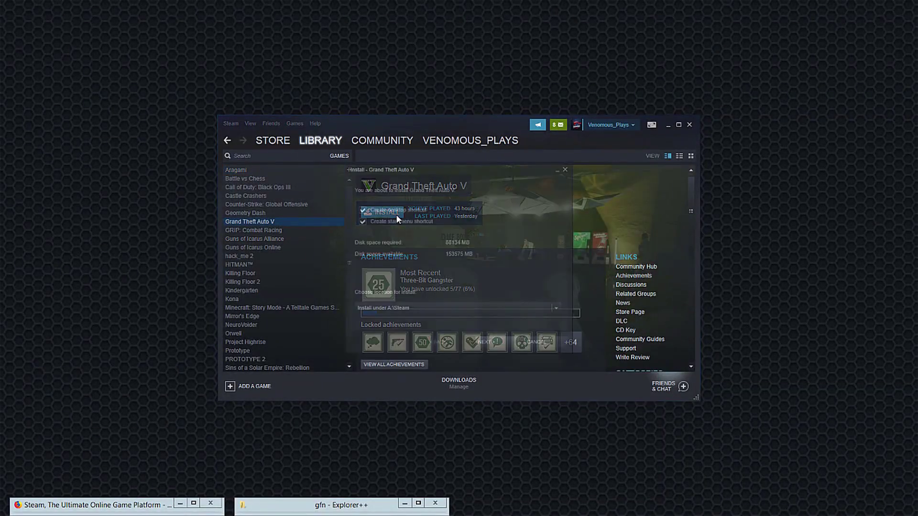
pyautogui.click(555, 307)
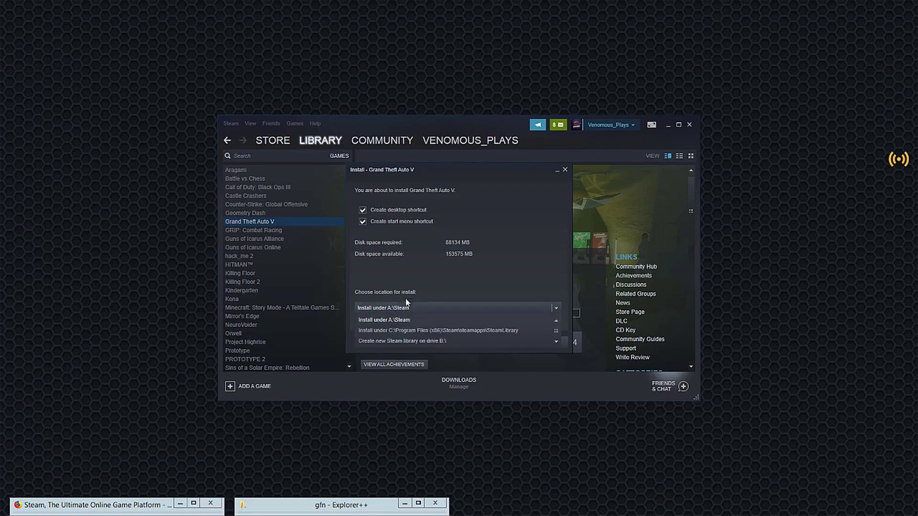
pyautogui.click(458, 331)
pyautogui.click(495, 341)
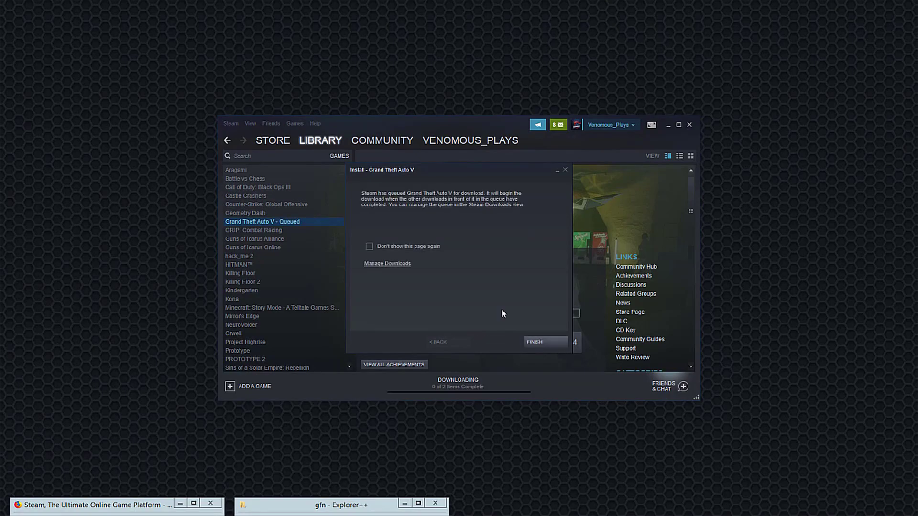
pyautogui.click(543, 344)
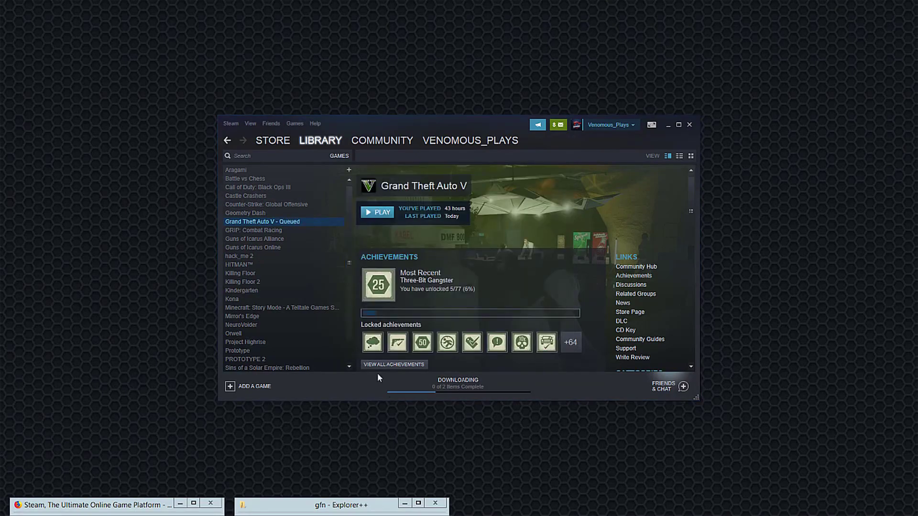
pyautogui.click(437, 389)
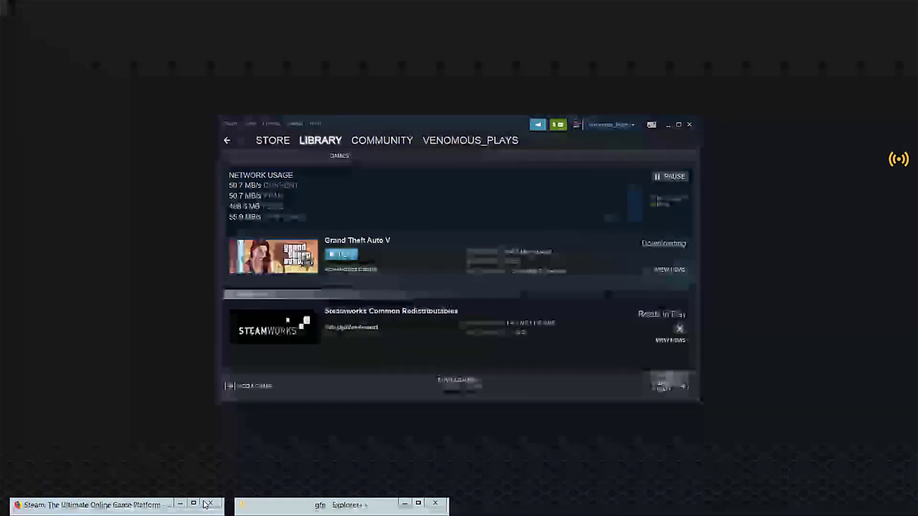
pyautogui.hotkey('alt', 'Tab')
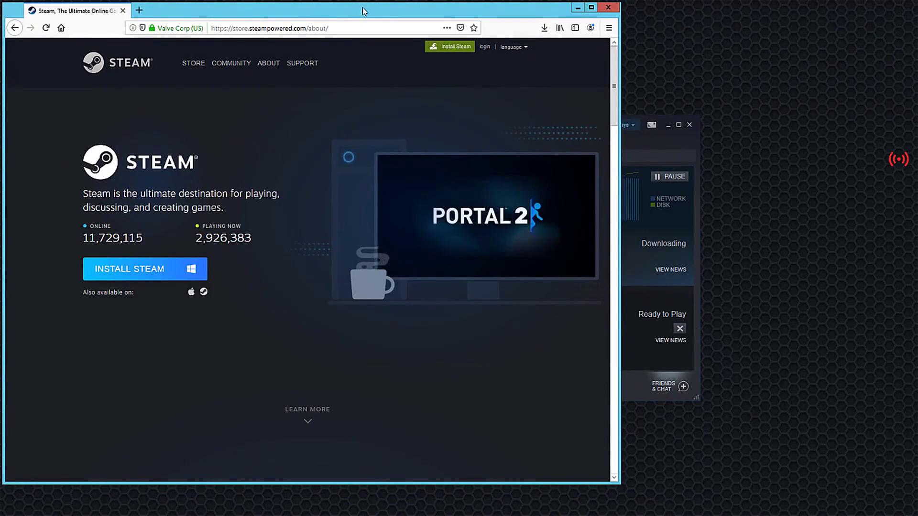
pyautogui.moveTo(364, 8); pyautogui.dragTo(459, 300)
pyautogui.click(473, 354)
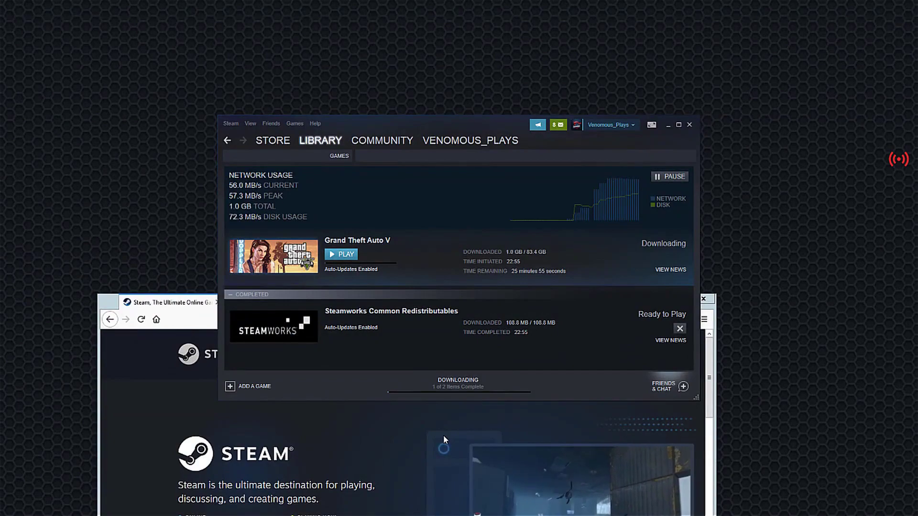
pyautogui.click(445, 410)
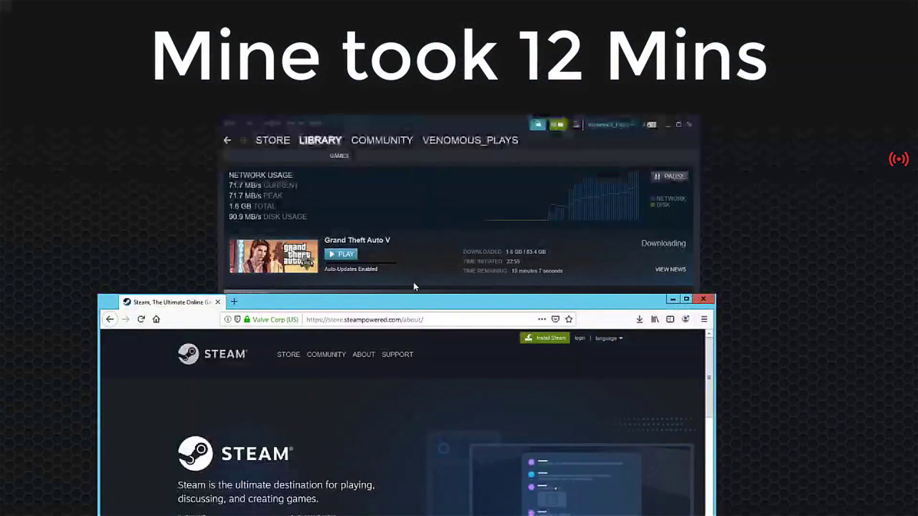
pyautogui.moveTo(432, 304); pyautogui.dragTo(438, 197)
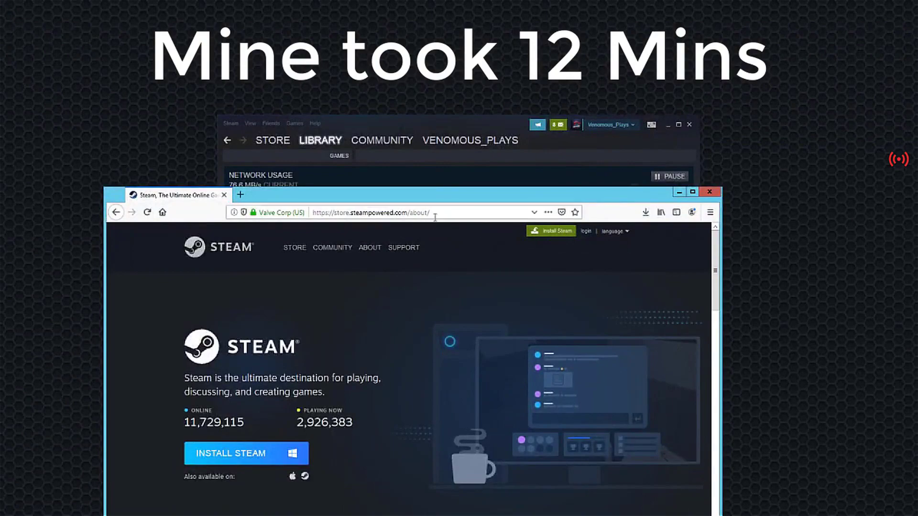
pyautogui.click(678, 192)
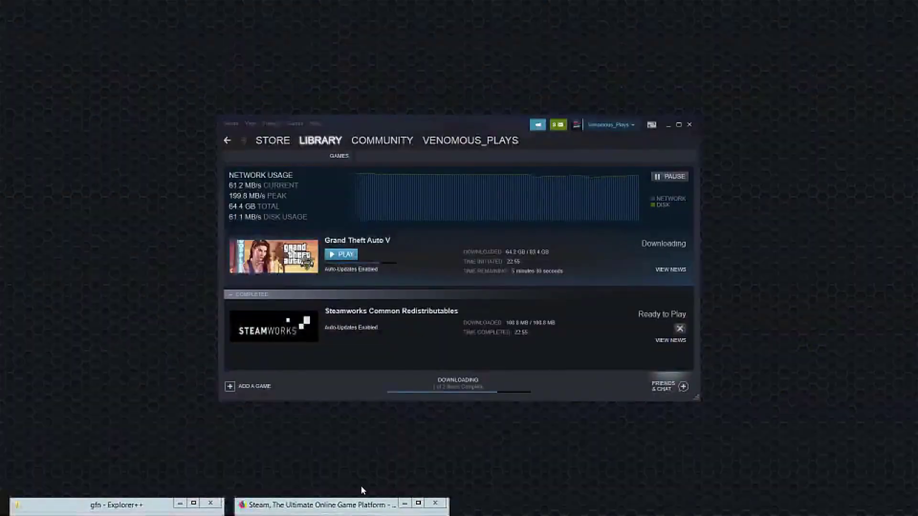
pyautogui.hotkey('alt', 'Tab')
pyautogui.click(308, 187)
pyautogui.hotkey('alt', 'Tab')
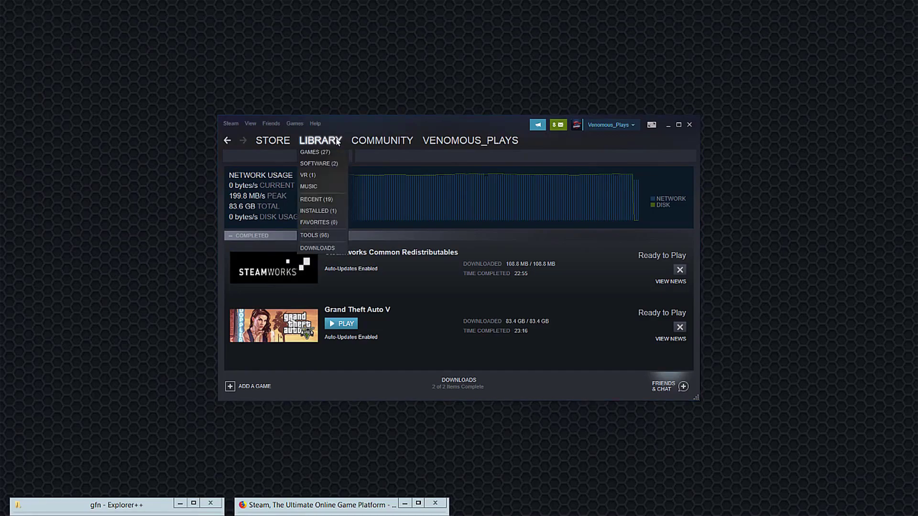
# - Launch Grand Theft Auto V from the games library with the Play Grand Theft Auto V option and enable Social Club cloud saves
pyautogui.click(326, 153)
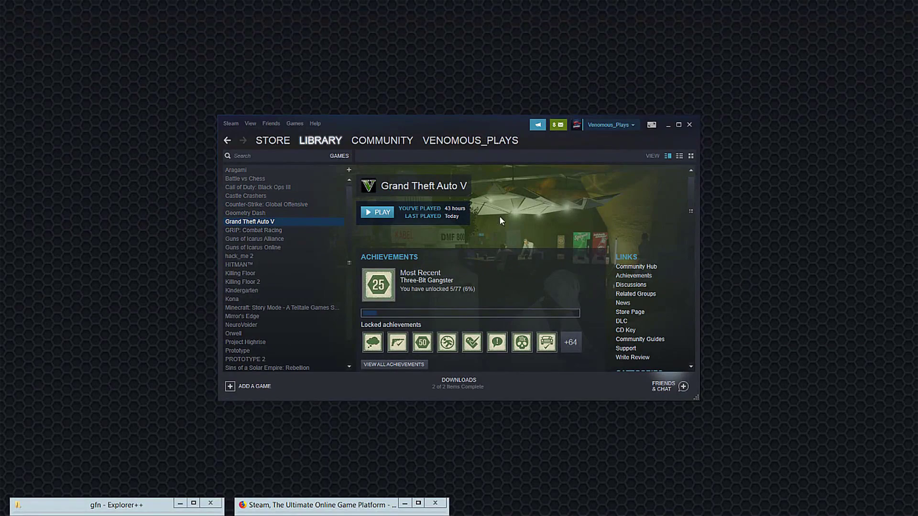
pyautogui.click(378, 213)
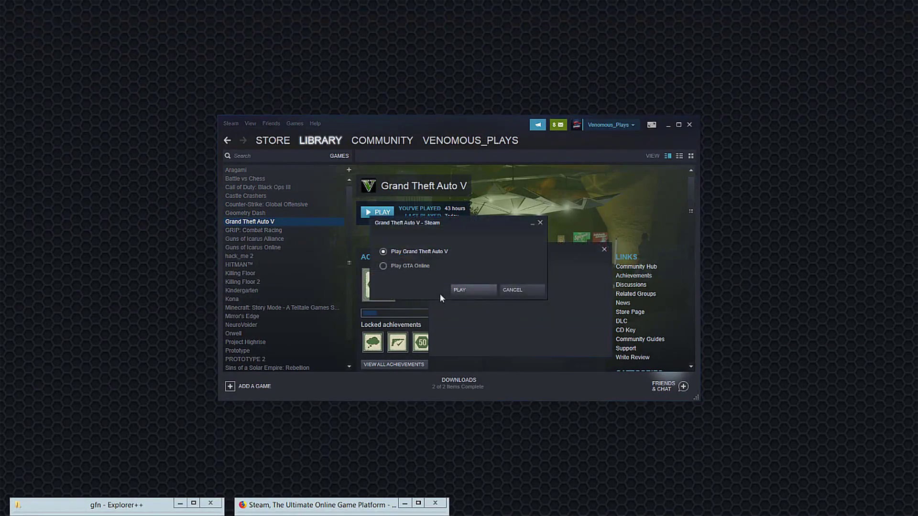
pyautogui.click(468, 288)
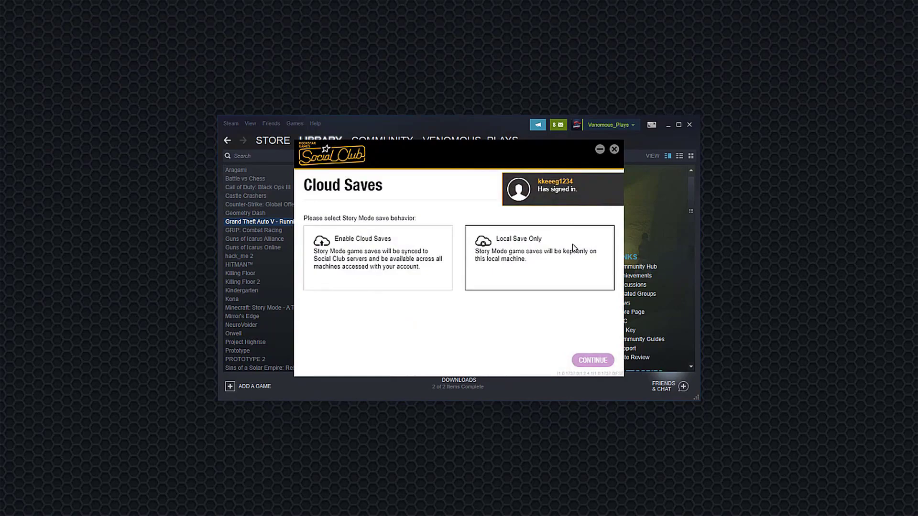
pyautogui.click(445, 285)
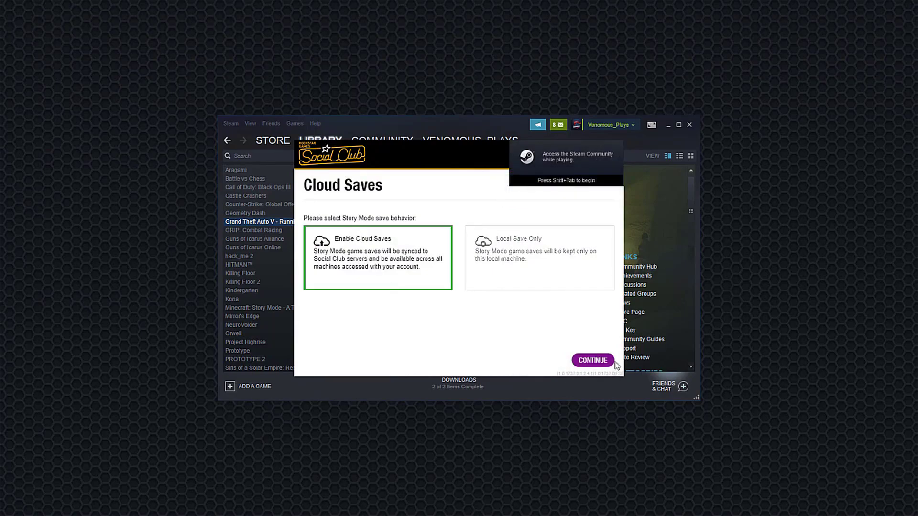
pyautogui.click(611, 362)
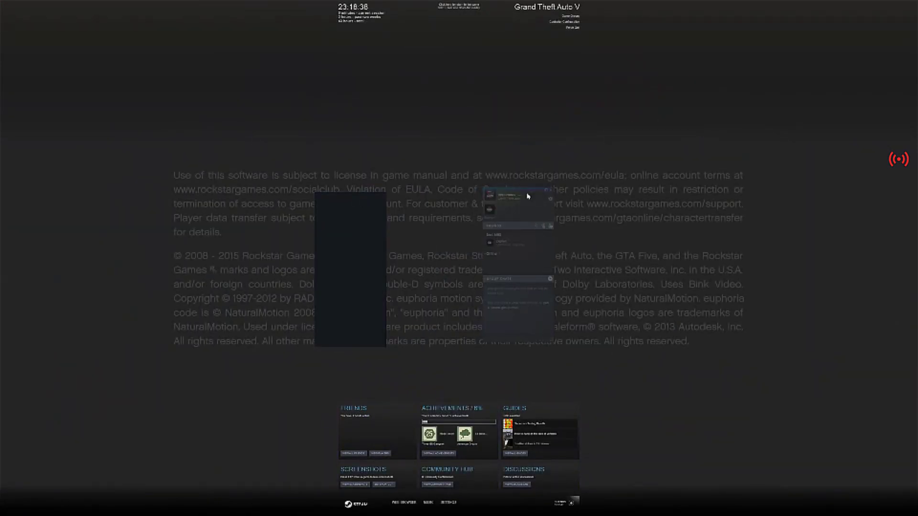
# - Move the friends list window in the Steam overlay and close the chat window attached to it
pyautogui.moveTo(527, 196); pyautogui.dragTo(433, 222)
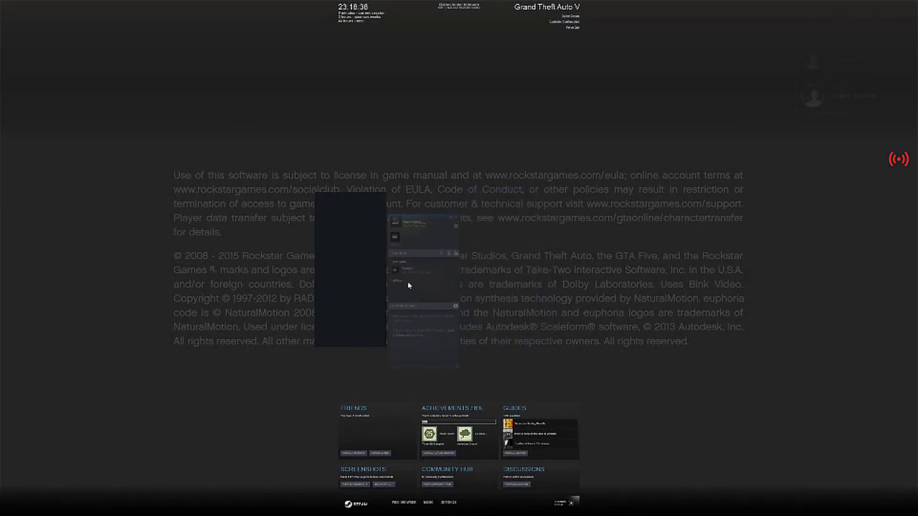
pyautogui.hotkey('shift', 'Tab')
pyautogui.hotkey('shift', 'Tab')
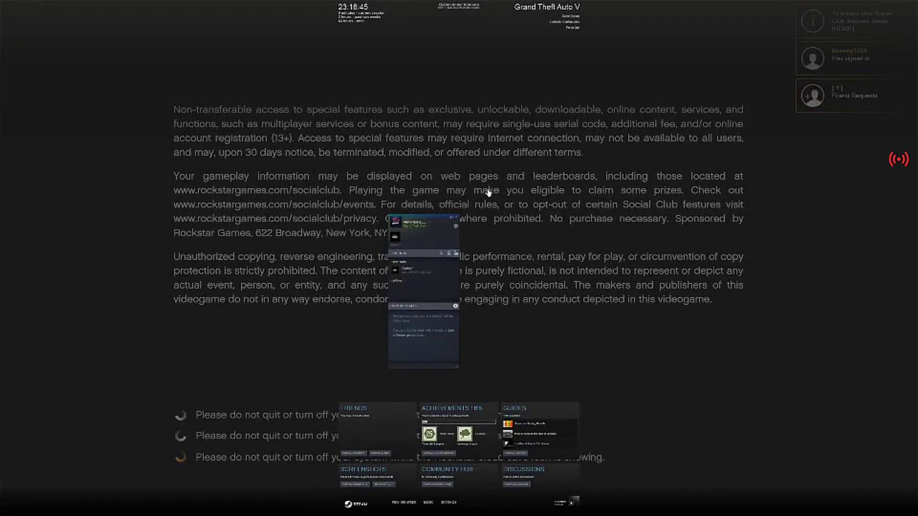
pyautogui.click(453, 220)
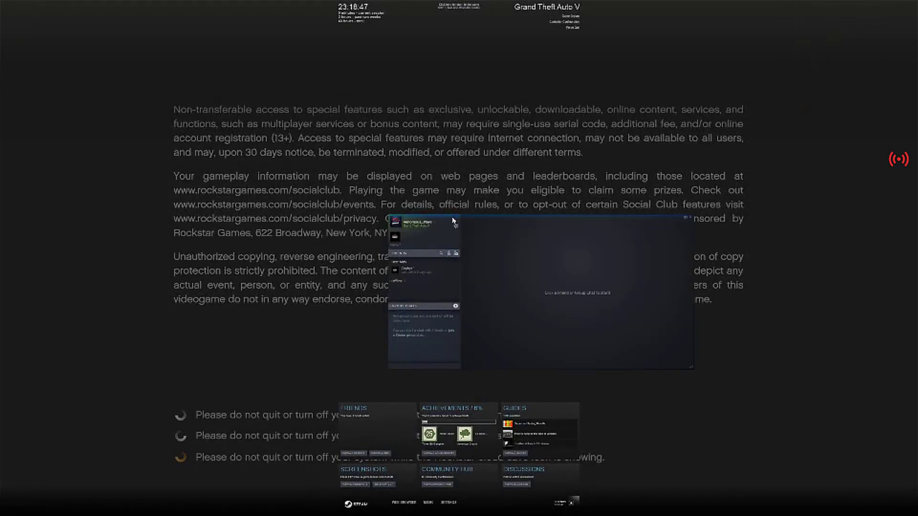
pyautogui.click(689, 218)
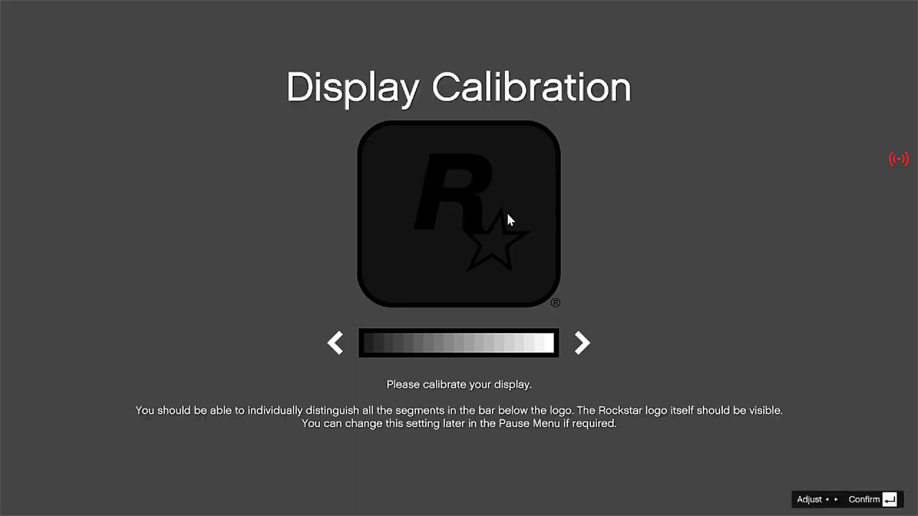
# - Accept the display calibration and walk the character out through the house's front door
pyautogui.press('Return')
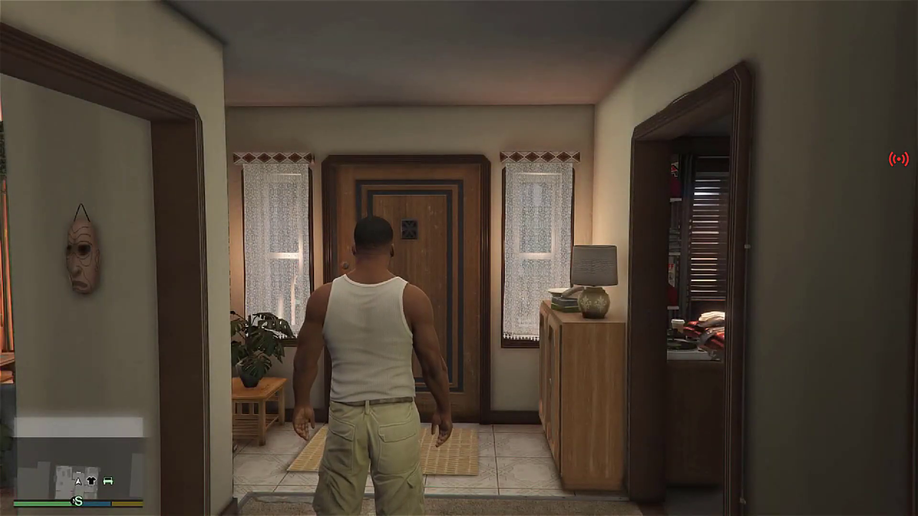
pyautogui.press('w')
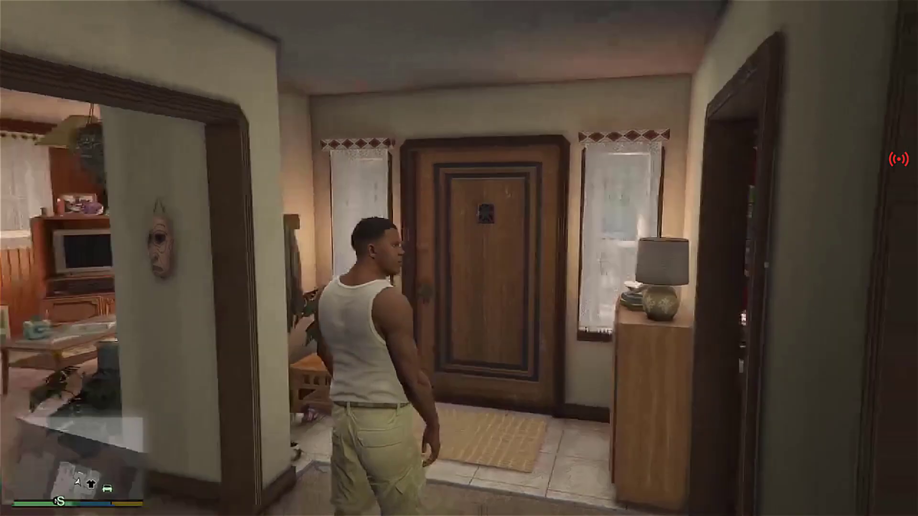
pyautogui.press('w')
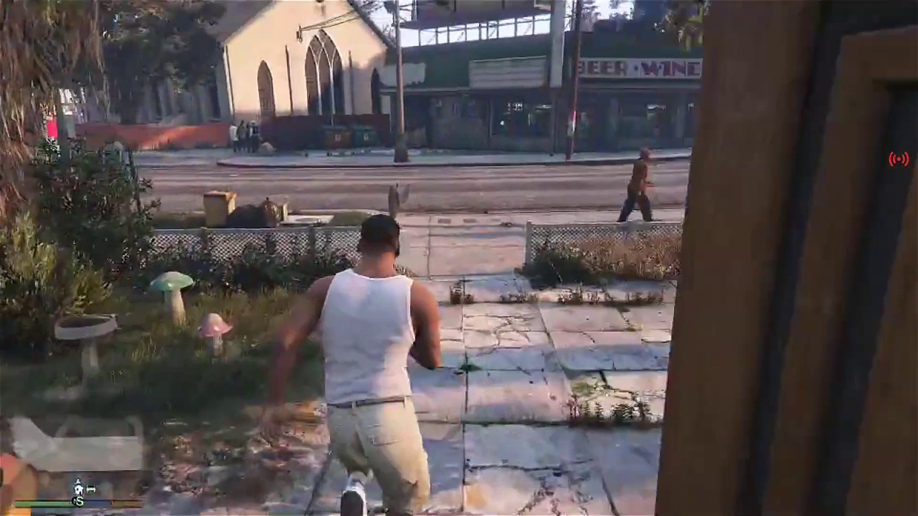
# - Run the character out of the yard along the Forum Dr sidewalk and punch the pedestrian there
pyautogui.press('w')
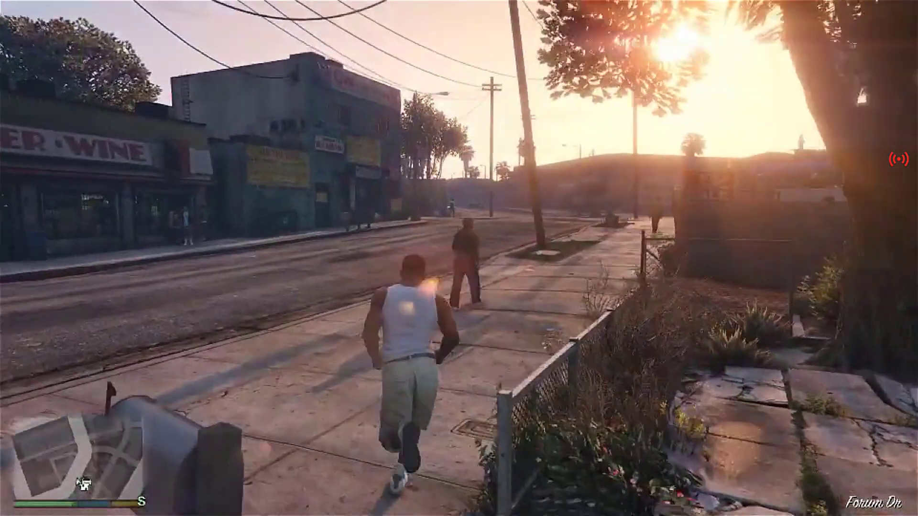
pyautogui.press('r')
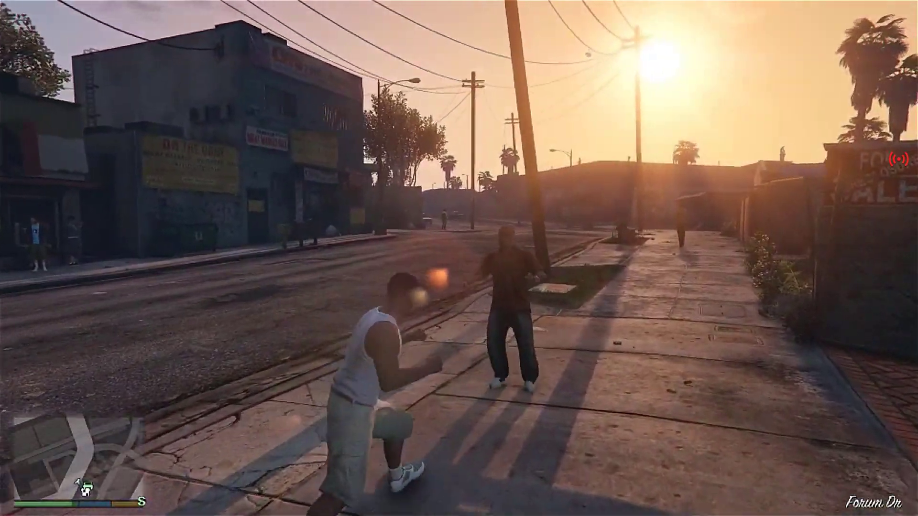
pyautogui.press('r')
# - Pause the game and turn Ignore Suggested Limits on in the graphics settings
pyautogui.press('Escape')
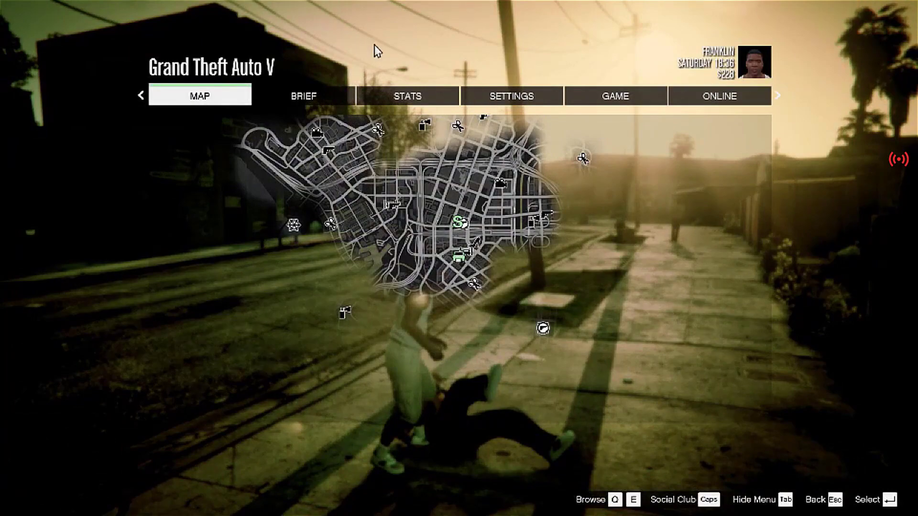
pyautogui.click(478, 99)
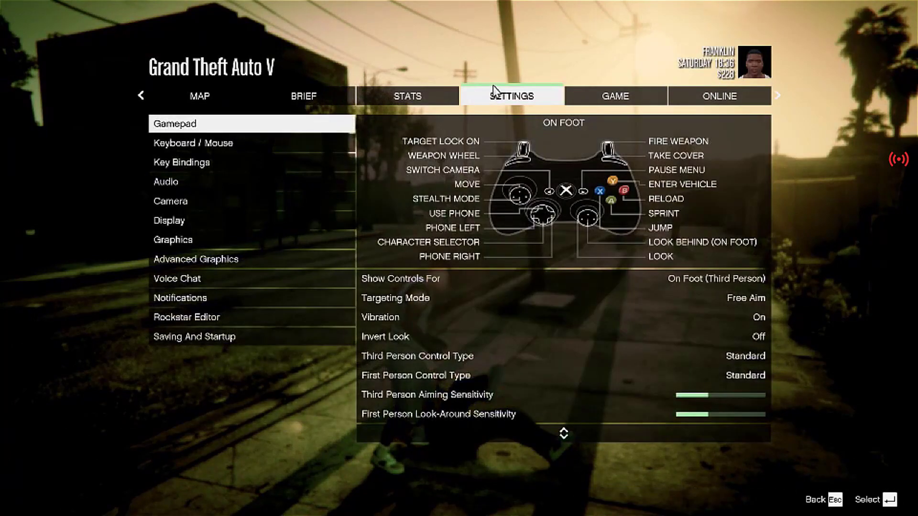
pyautogui.press('Down')
pyautogui.press('Down')
pyautogui.press('Down')
pyautogui.press('Down')
pyautogui.press('Down')
pyautogui.press('Down')
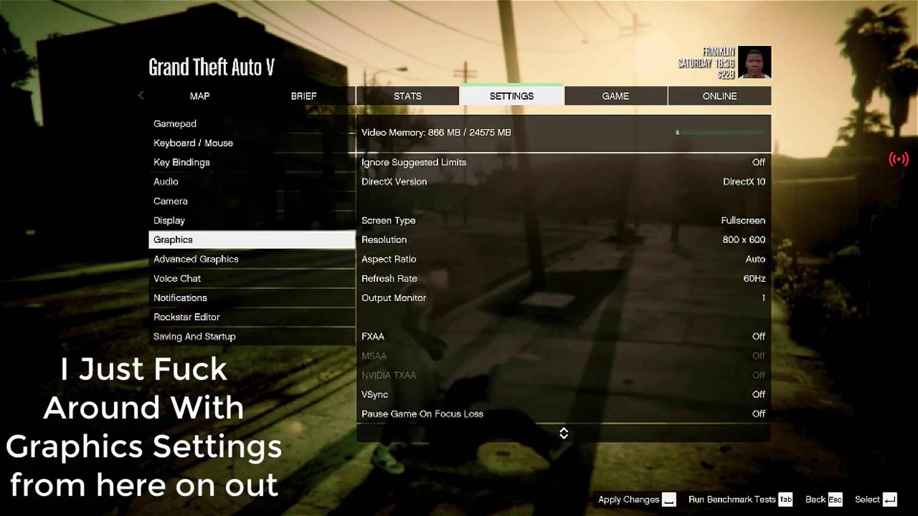
pyautogui.press('Return')
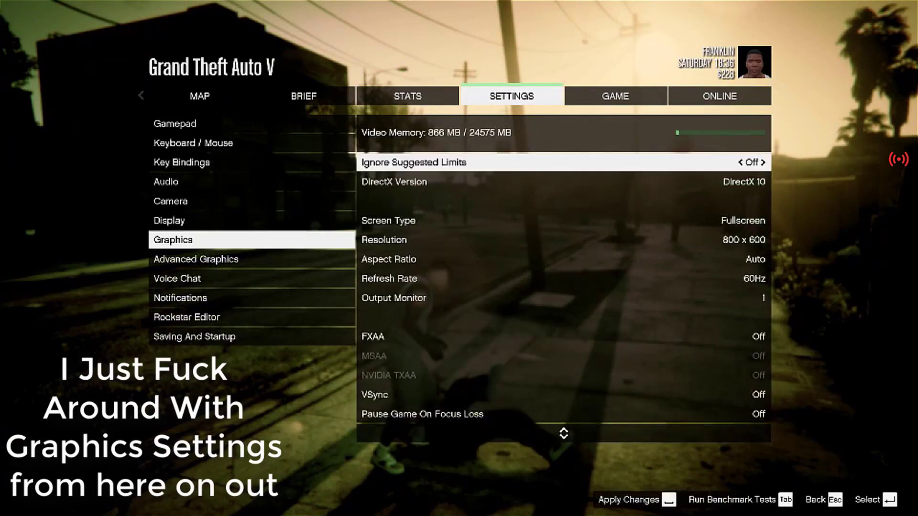
pyautogui.press('Right')
pyautogui.press('Return')
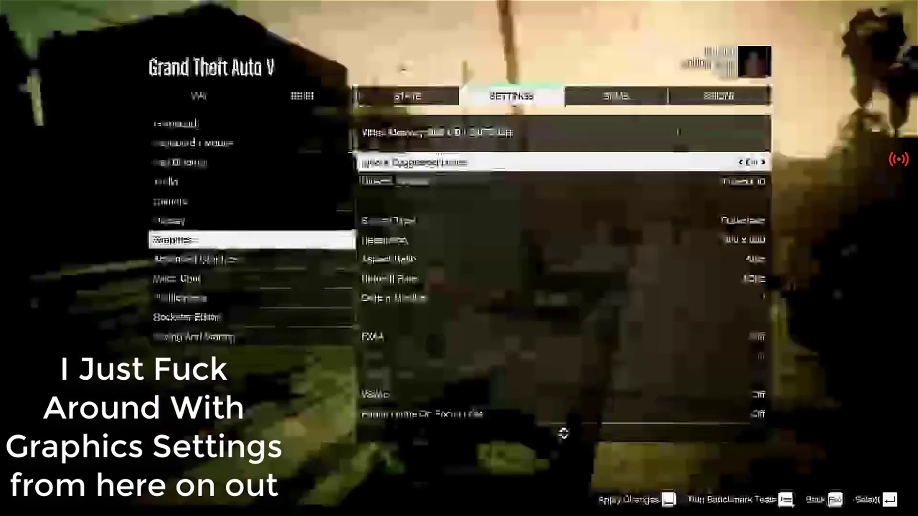
# - Set the game's display resolution to 1920 x 1080
pyautogui.press('Down')
pyautogui.press('Up')
pyautogui.press('Down')
pyautogui.press('Down')
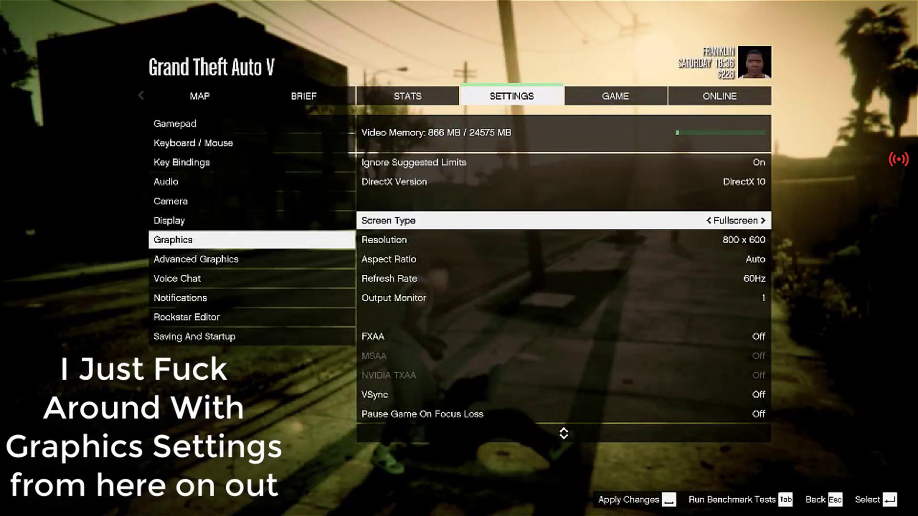
pyautogui.press('Down')
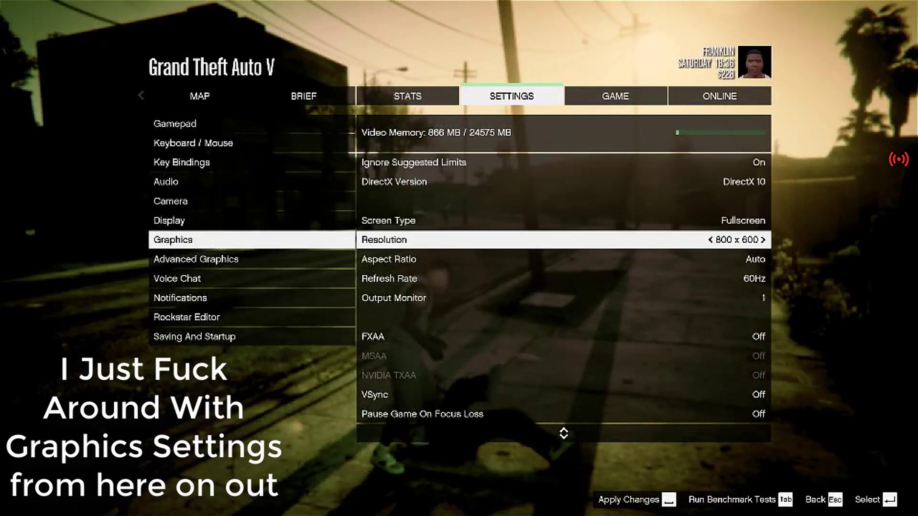
pyautogui.press('Right')
pyautogui.press('Right')
pyautogui.press('Right')
pyautogui.press('Right')
pyautogui.press('Right')
pyautogui.press('Right')
pyautogui.press('Right')
pyautogui.press('Right')
pyautogui.press('Right')
pyautogui.press('Right')
pyautogui.press('Right')
pyautogui.press('Right')
pyautogui.press('Right')
pyautogui.press('Right')
pyautogui.press('Right')
# - Turn on FXAA and VSync in the graphics settings
pyautogui.press('Down')
pyautogui.press('Down')
pyautogui.press('Down')
pyautogui.press('Down')
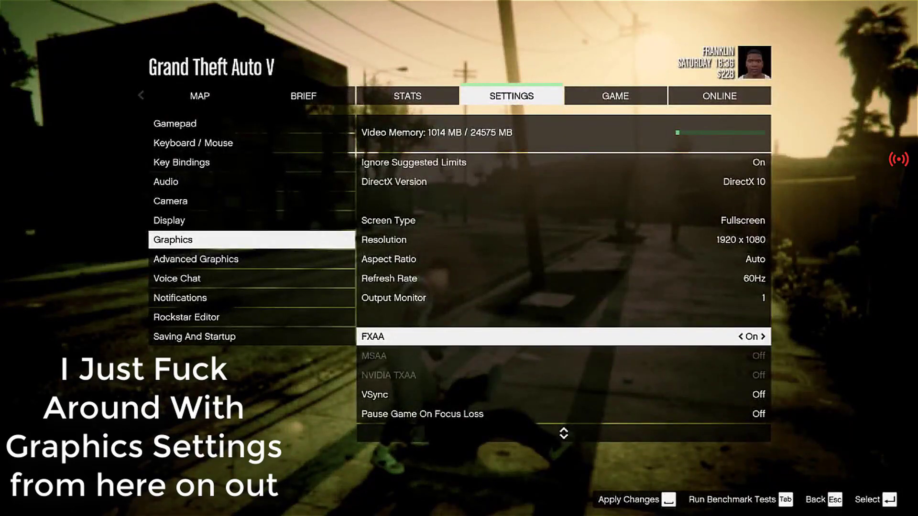
pyautogui.press('Down')
pyautogui.press('Down')
pyautogui.press('Up')
pyautogui.press('Right')
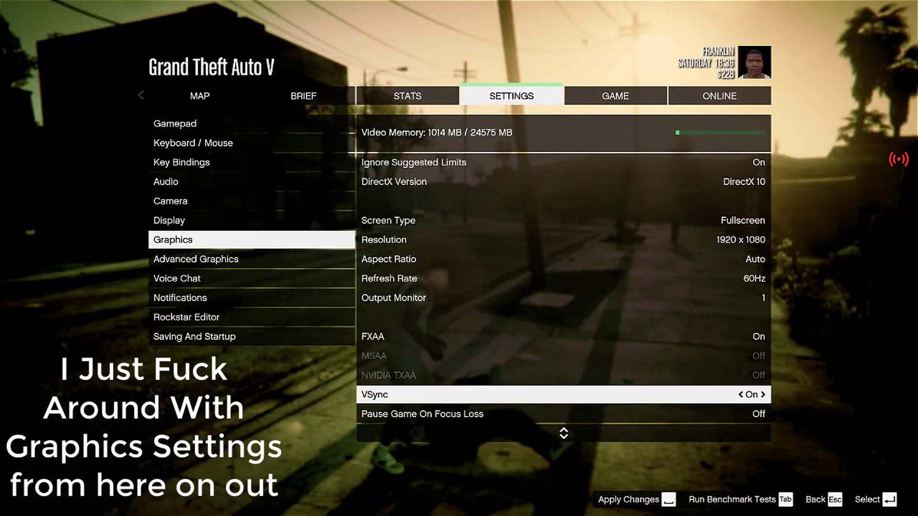
# - Raise Population Density, Population Variety and Distance Scaling to their maximum
pyautogui.press('Down')
pyautogui.press('Down')
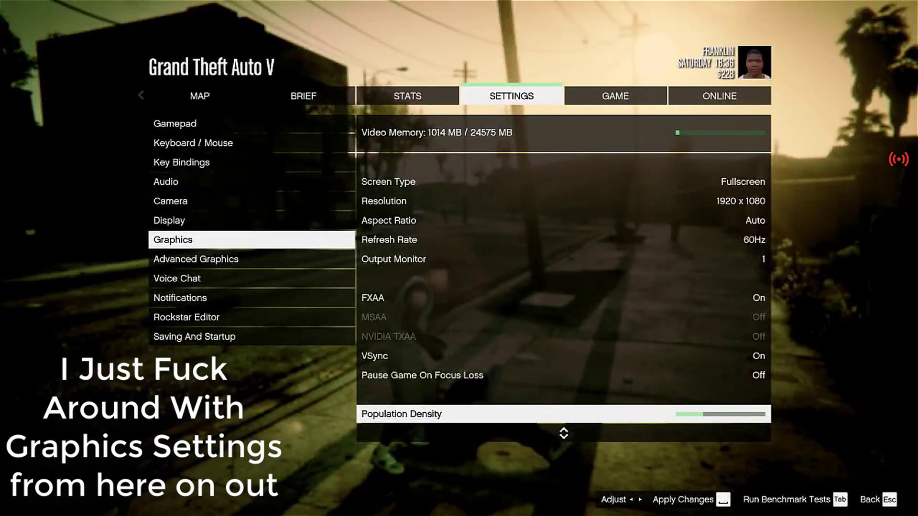
pyautogui.press('Right')
pyautogui.press('Down')
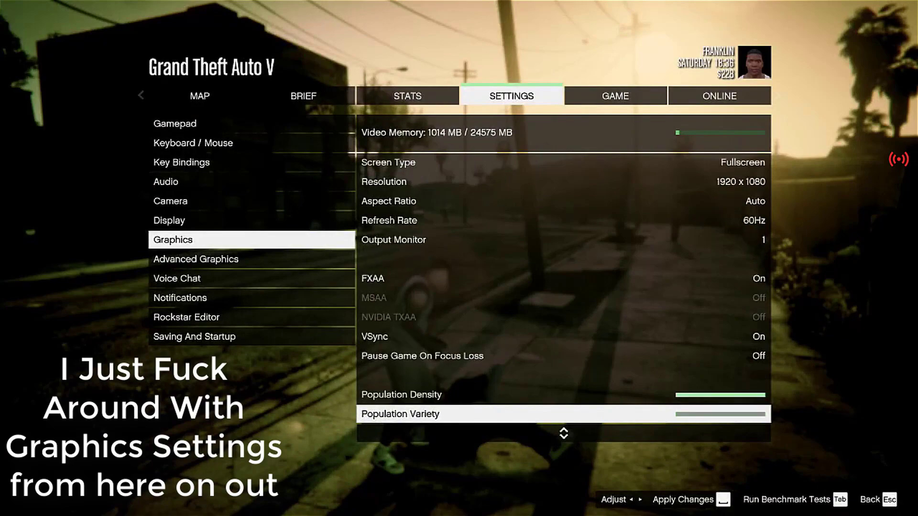
pyautogui.press('Right')
pyautogui.press('Right')
pyautogui.press('Right')
pyautogui.press('Right')
pyautogui.press('Right')
pyautogui.press('Right')
pyautogui.press('Right')
pyautogui.press('Right')
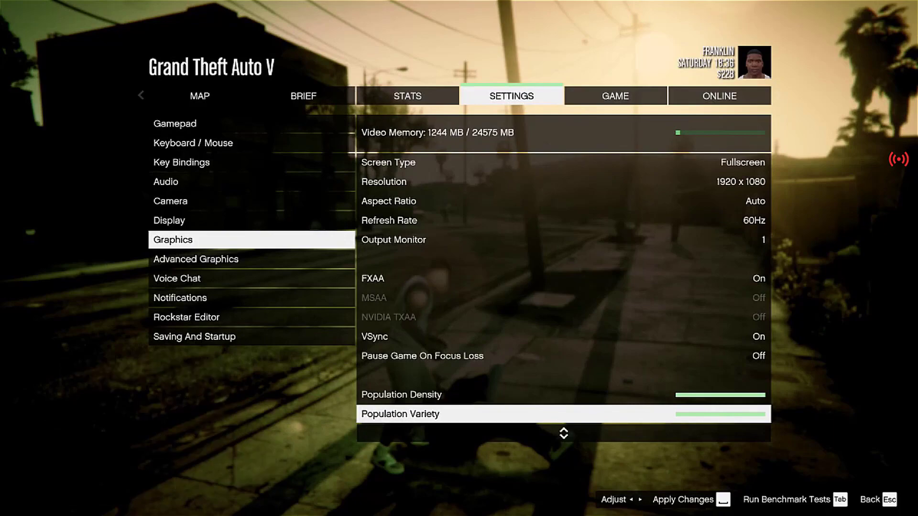
pyautogui.press('Down')
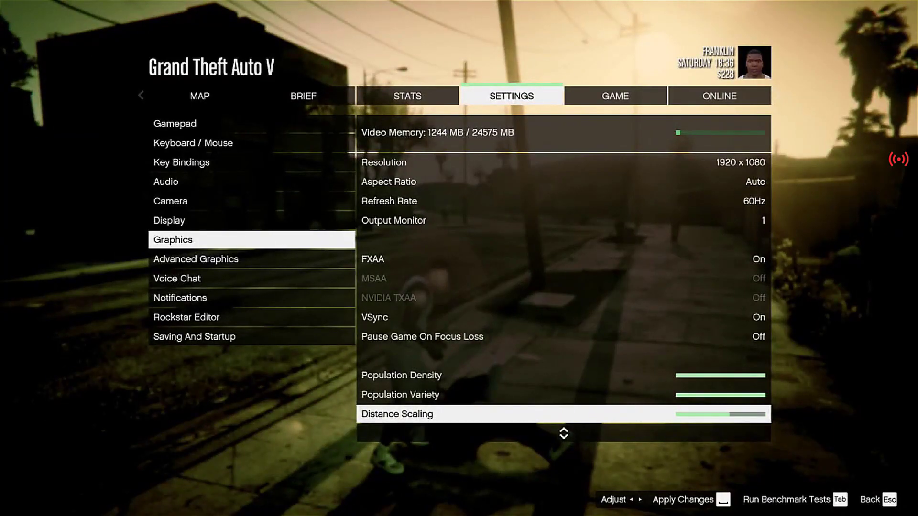
pyautogui.press('Down')
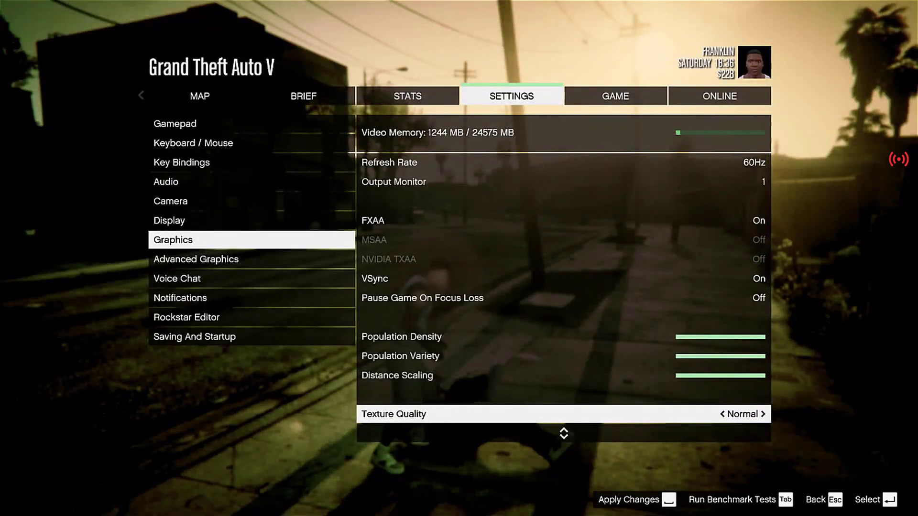
# - Set Texture Quality to Very High and the shader, shadow, reflection, water and particles quality to High
pyautogui.press('Right')
pyautogui.press('Right')
pyautogui.press('Down')
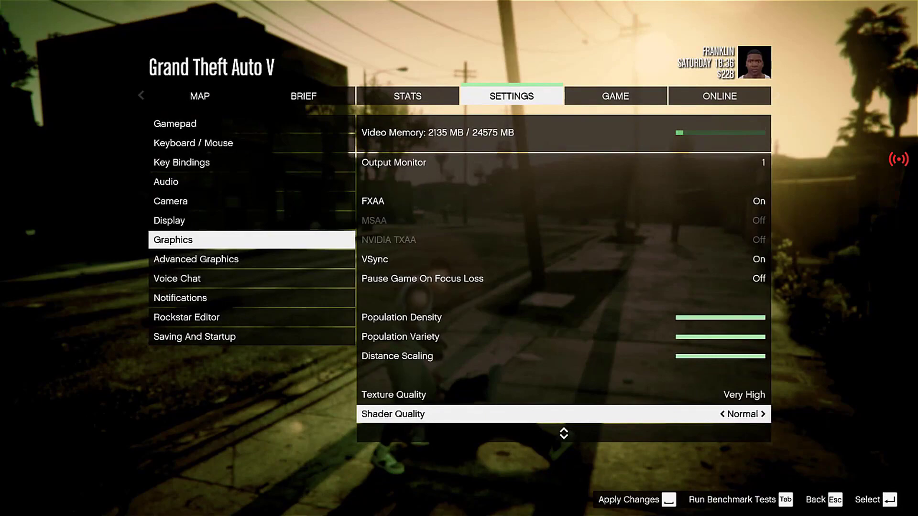
pyautogui.press('Right')
pyautogui.press('Down')
pyautogui.press('Right')
pyautogui.press('Down')
pyautogui.press('Right')
pyautogui.press('Down')
pyautogui.press('Right')
pyautogui.press('Down')
pyautogui.press('Down')
pyautogui.press('Down')
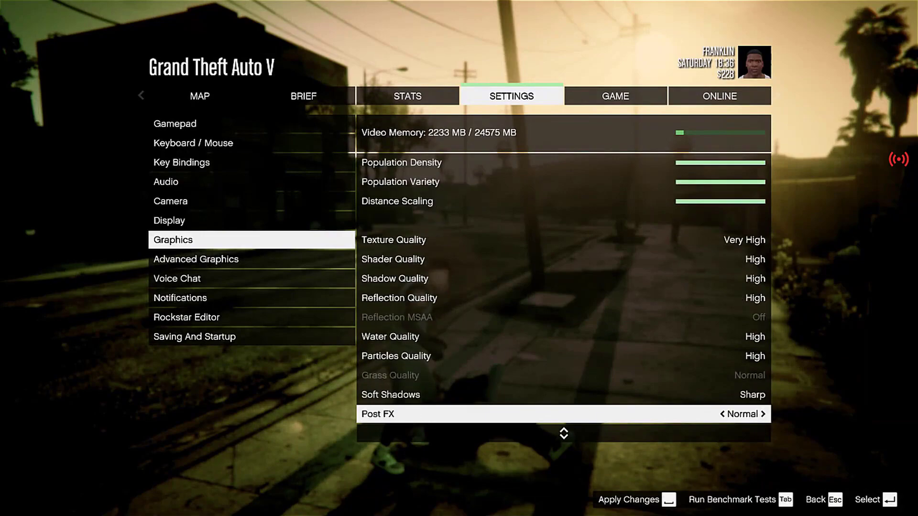
# - Set Soft Shadows to Softest and Post FX to High
pyautogui.press('Up')
pyautogui.press('Right')
pyautogui.press('Right')
pyautogui.press('Left')
pyautogui.press('Left')
pyautogui.press('Right')
pyautogui.press('Left')
pyautogui.press('Left')
pyautogui.press('Down')
pyautogui.press('Right')
pyautogui.press('Down')
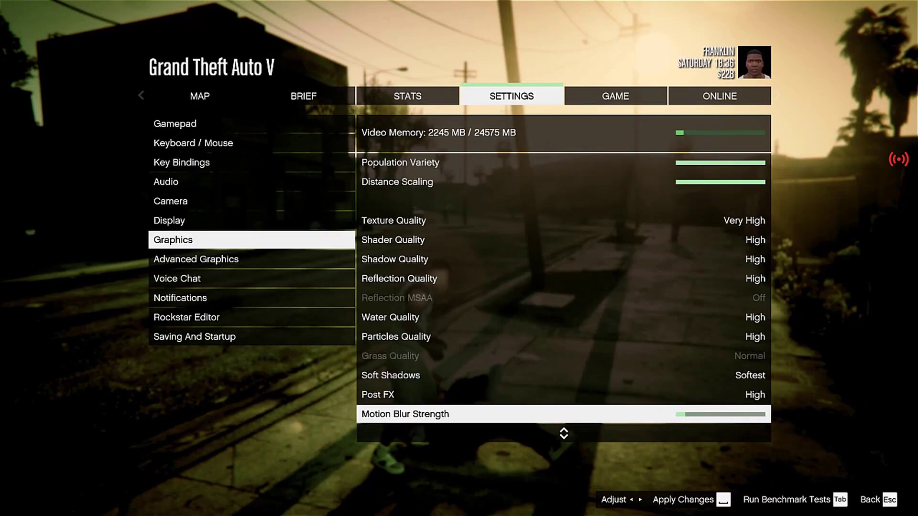
# - Adjust the graphics option below Motion Blur Strength and apply all the graphics changes
pyautogui.press('Down')
pyautogui.press('Right')
pyautogui.press('Right')
pyautogui.press('Right')
pyautogui.press('Left')
pyautogui.press('Down')
pyautogui.press('Down')
pyautogui.press('Down')
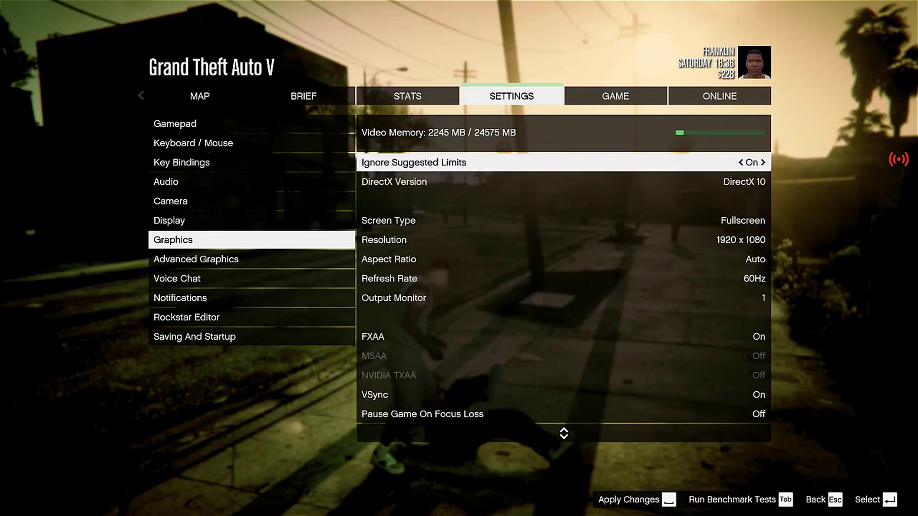
pyautogui.press('space')
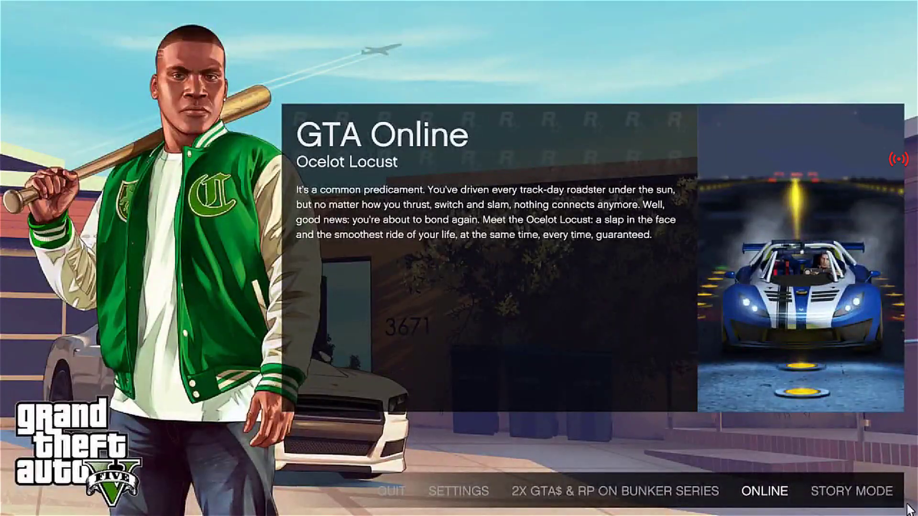
# - Start Story Mode and take the character out of the house to punch a pedestrian on Forum Dr
pyautogui.click(873, 489)
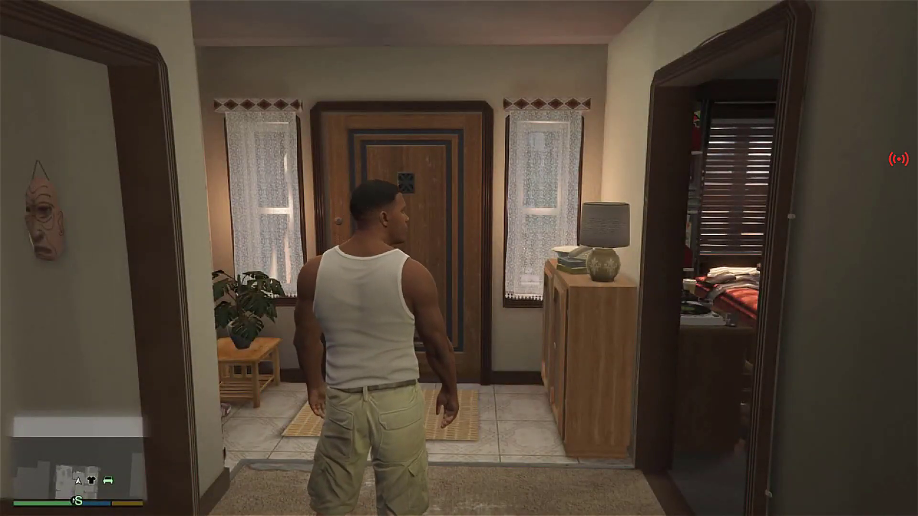
pyautogui.press('w')
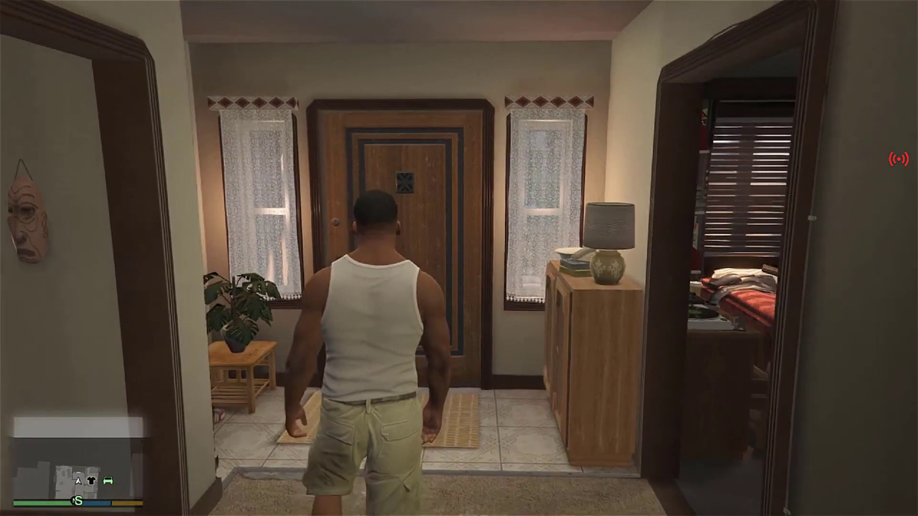
pyautogui.press('w')
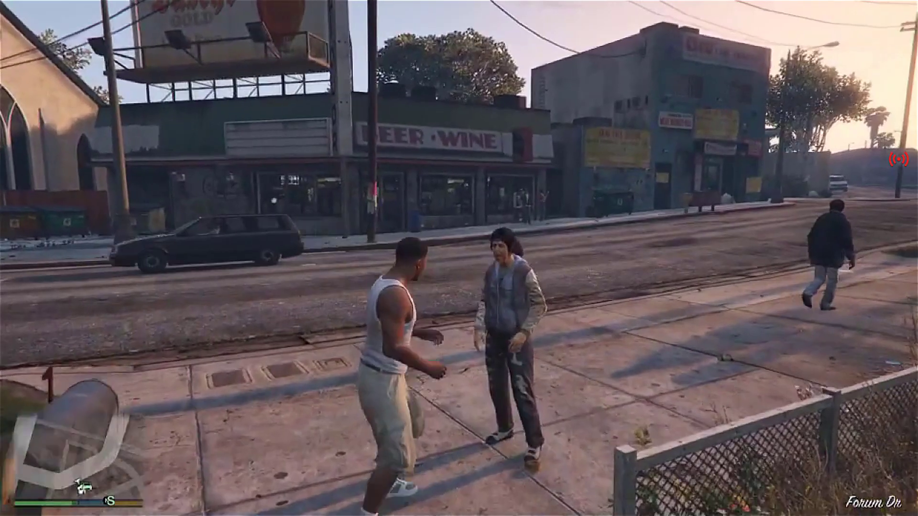
pyautogui.press('r')
# - Go through the settings categories of the paused game down to Graphics and return to play
pyautogui.press('Escape')
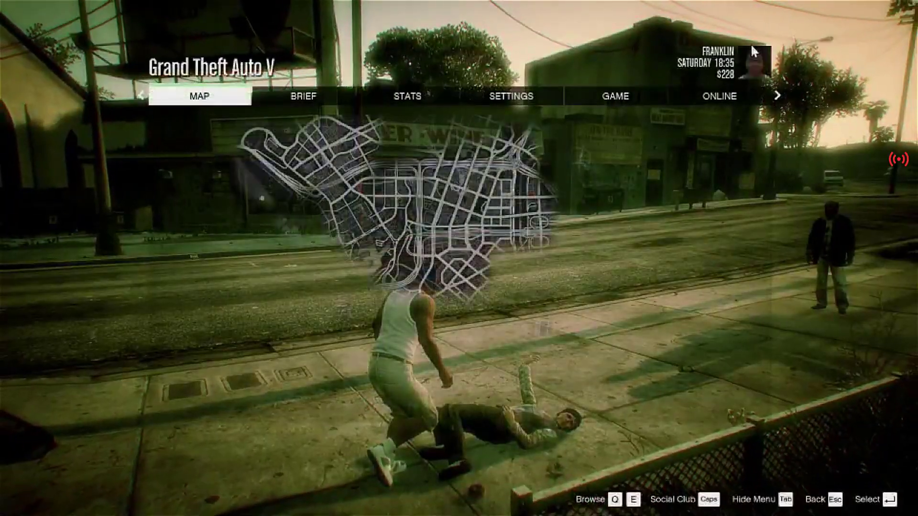
pyautogui.click(525, 96)
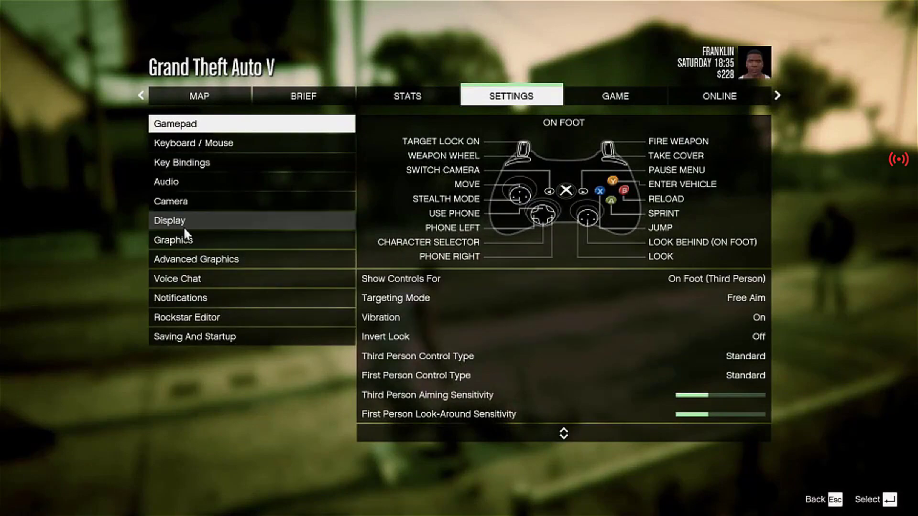
pyautogui.click(189, 240)
pyautogui.press('Escape')
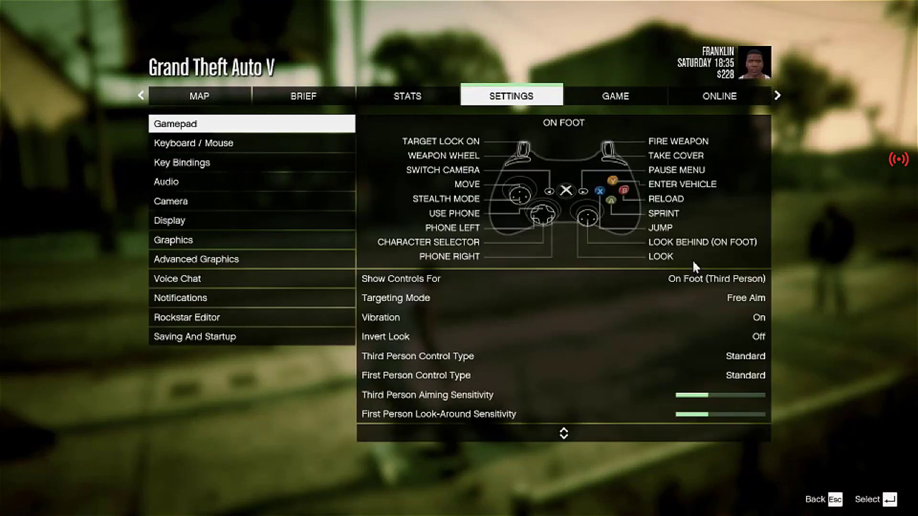
pyautogui.press('Down')
pyautogui.press('Down')
pyautogui.press('Down')
pyautogui.press('Down')
pyautogui.press('Down')
pyautogui.press('Down')
pyautogui.press('Up')
pyautogui.press('Up')
pyautogui.press('Up')
pyautogui.press('Up')
pyautogui.press('Up')
pyautogui.press('Up')
pyautogui.press('Escape')
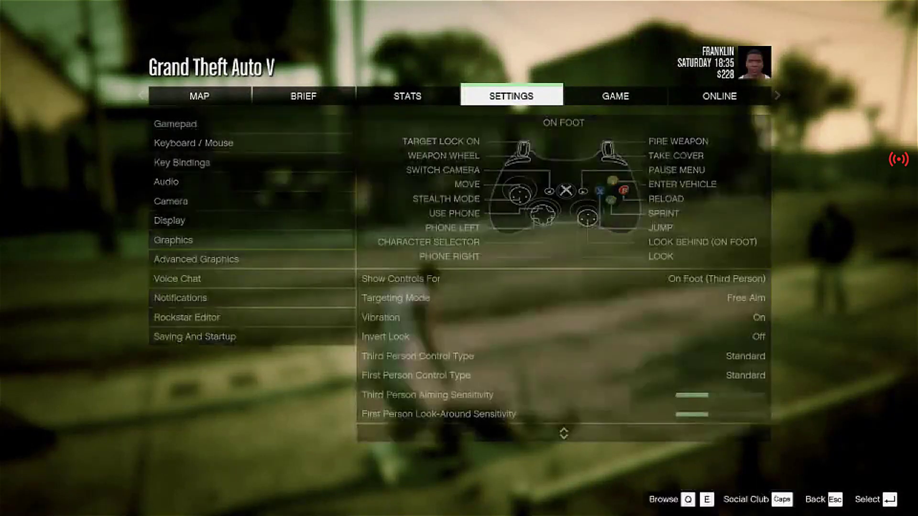
pyautogui.press('Escape')
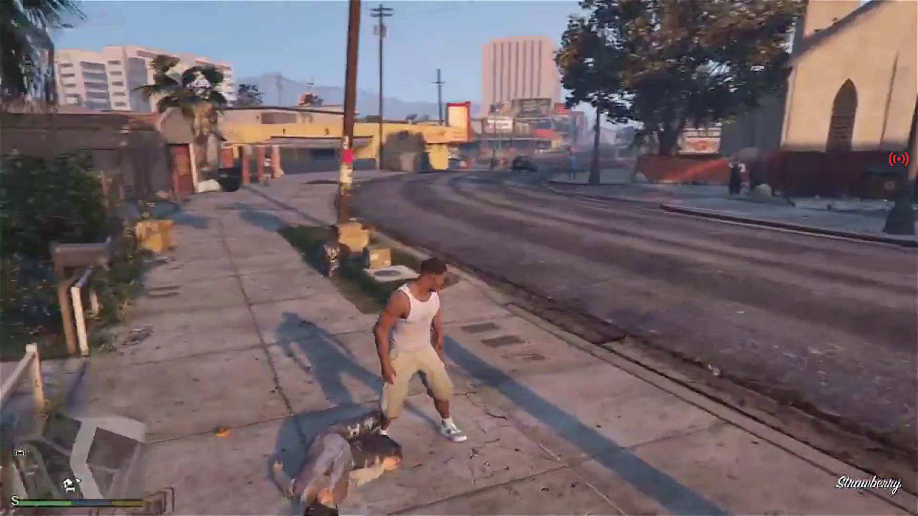
# - Run the character through the Strawberry streets, check the weapon wheel and continue along the sidewalk past pedestrians
pyautogui.press('w')
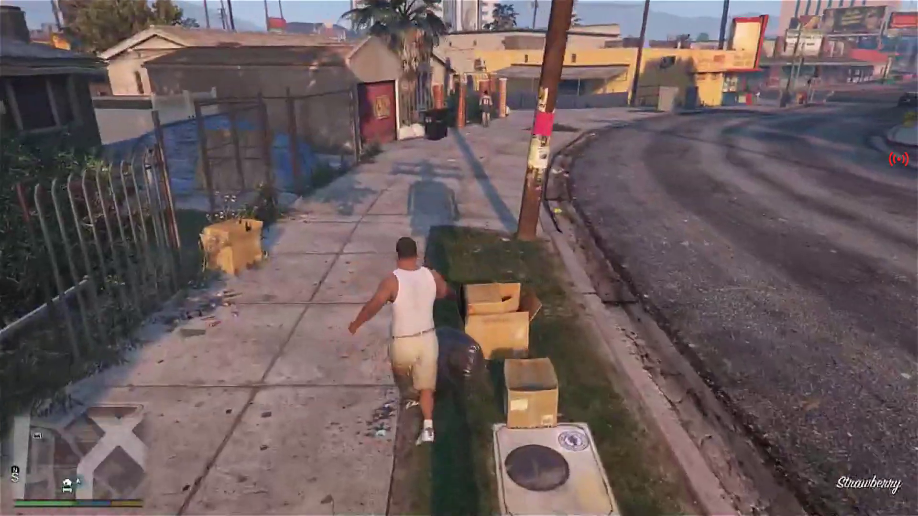
pyautogui.press('a')
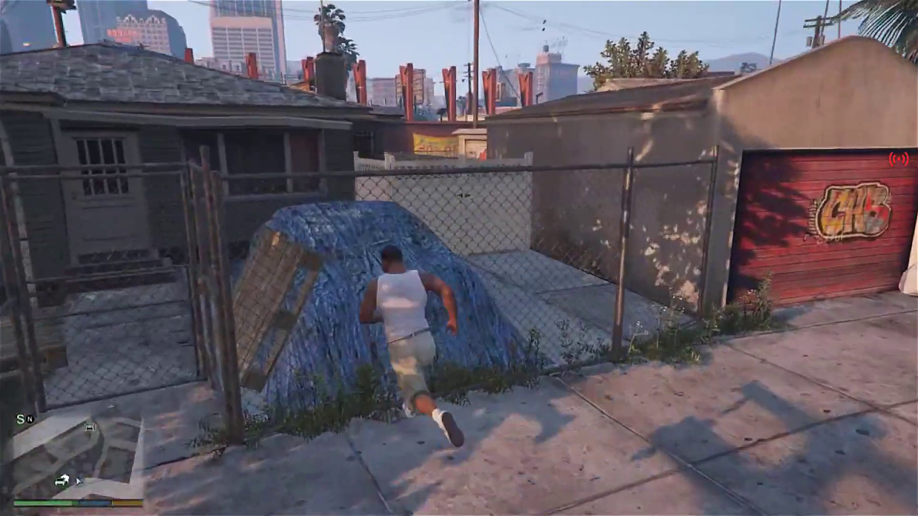
pyautogui.press('d')
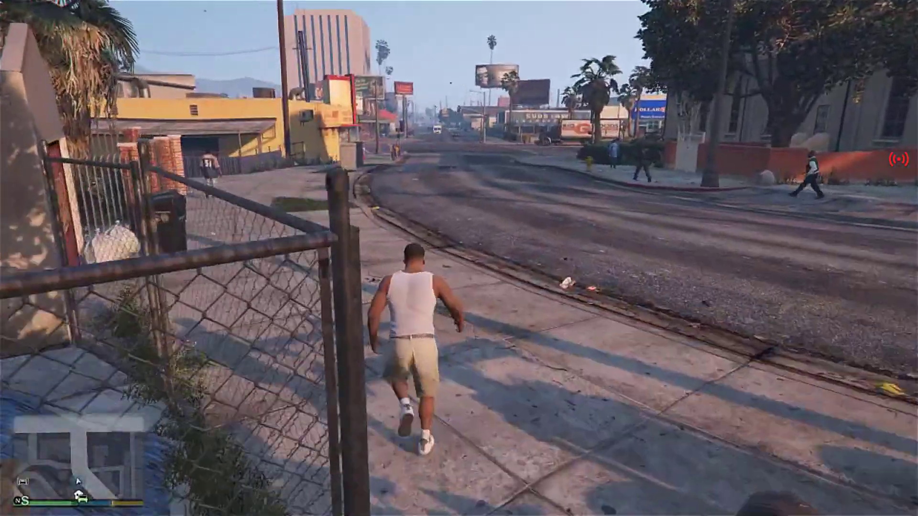
pyautogui.press('Tab')
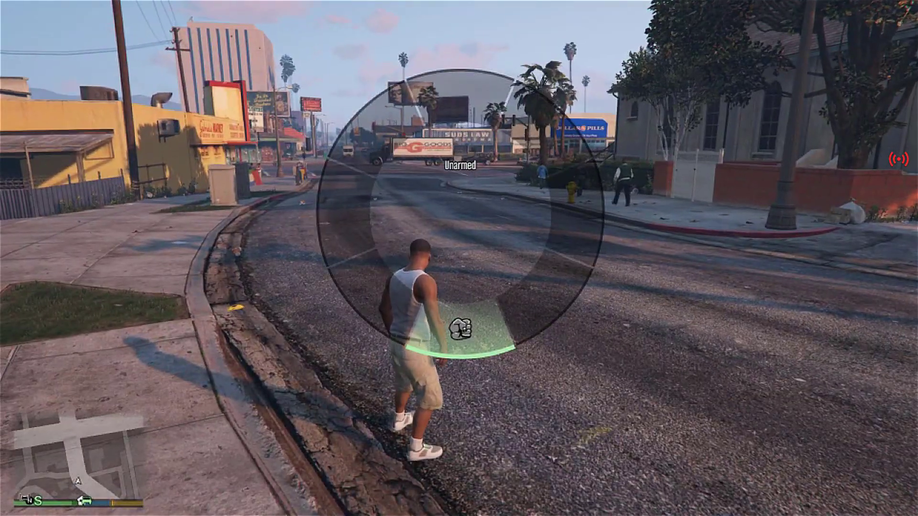
pyautogui.press('w')
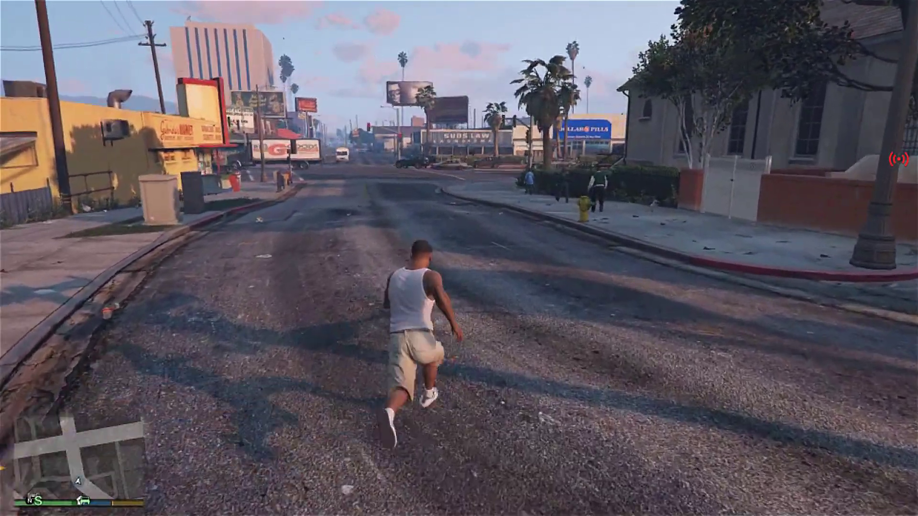
pyautogui.press('space')
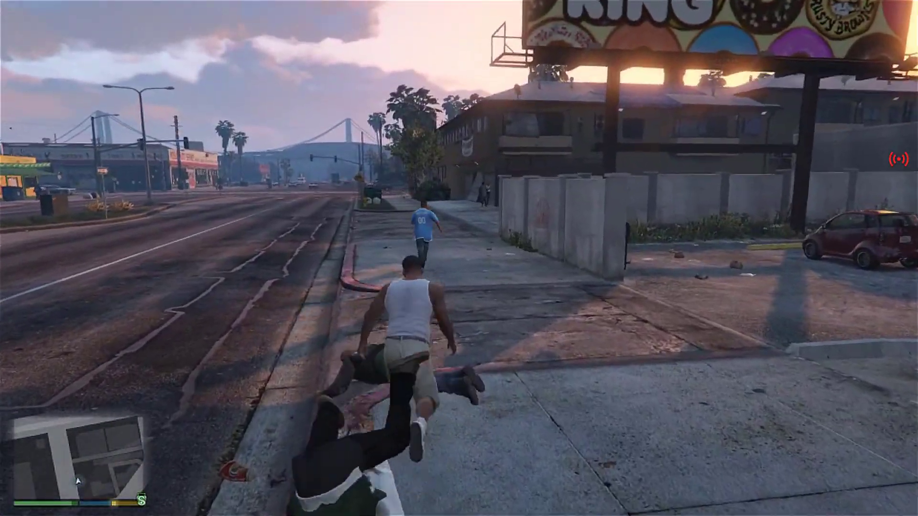
# - Pause the game and open the full interactive map
pyautogui.press('Escape')
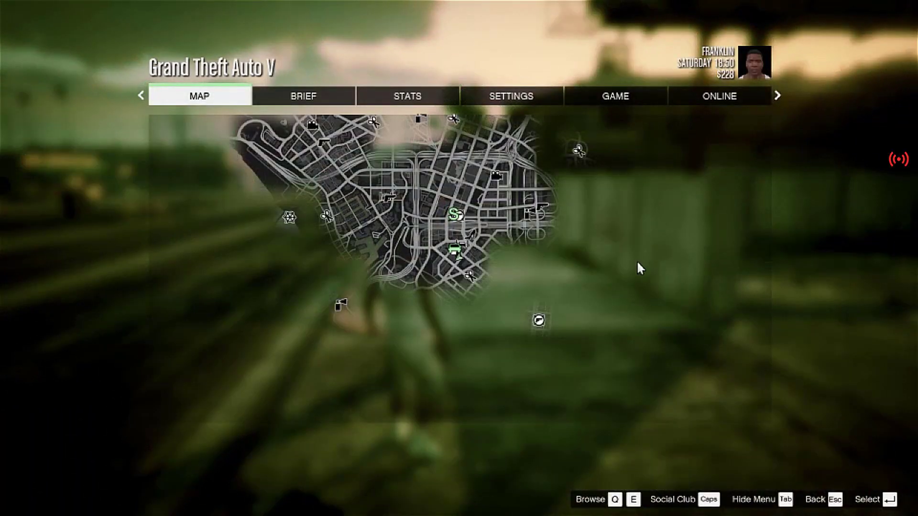
pyautogui.press('Return')
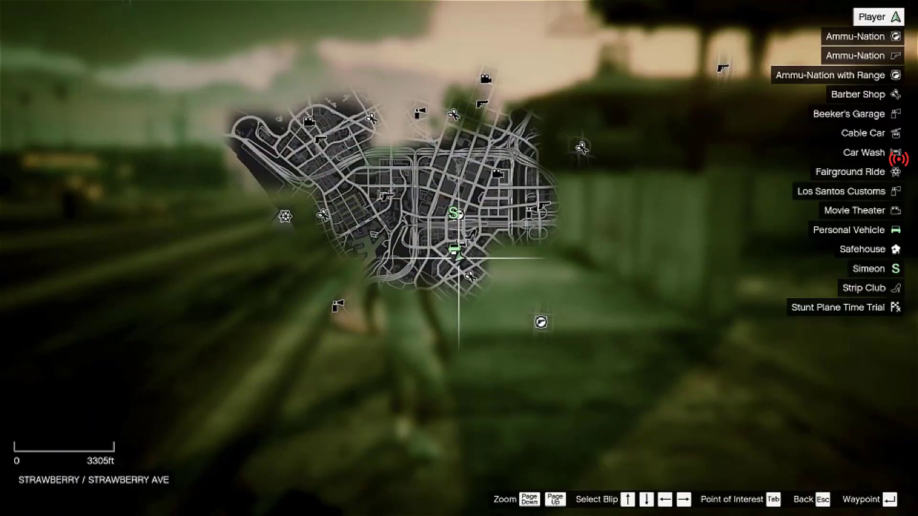